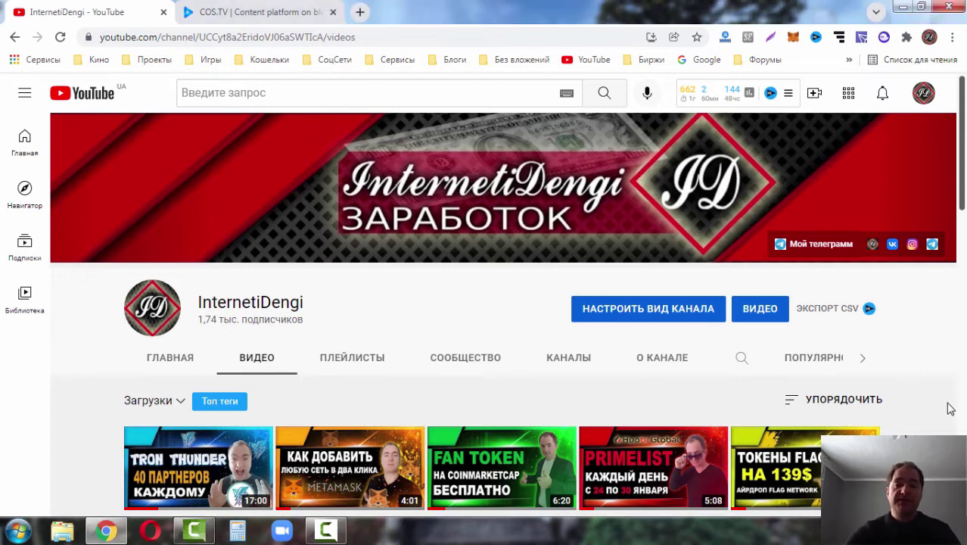
# Switch to the COS.TV account summary and scroll to the wallet showing 1,182.50 COS
pyautogui.scroll(-1, 912, 389)
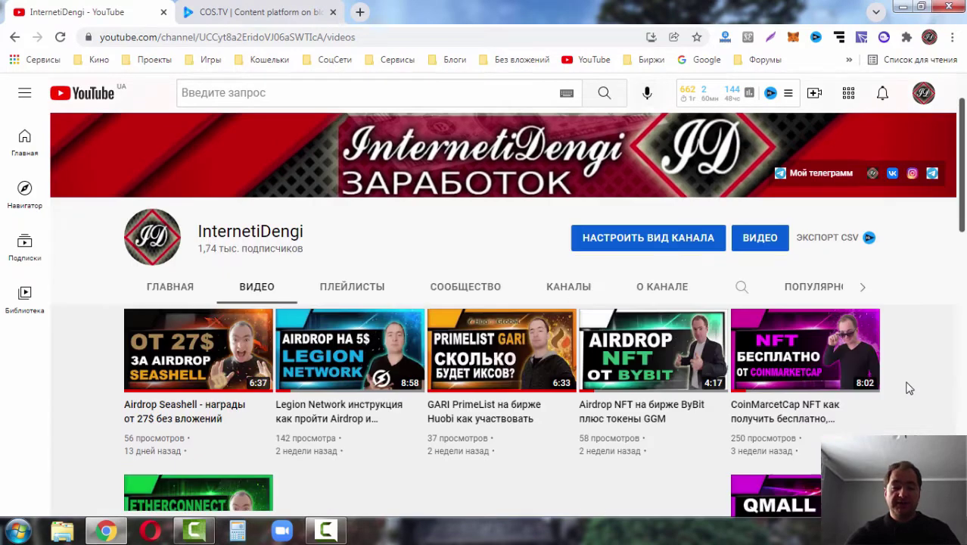
pyautogui.scroll(-5, 909, 388)
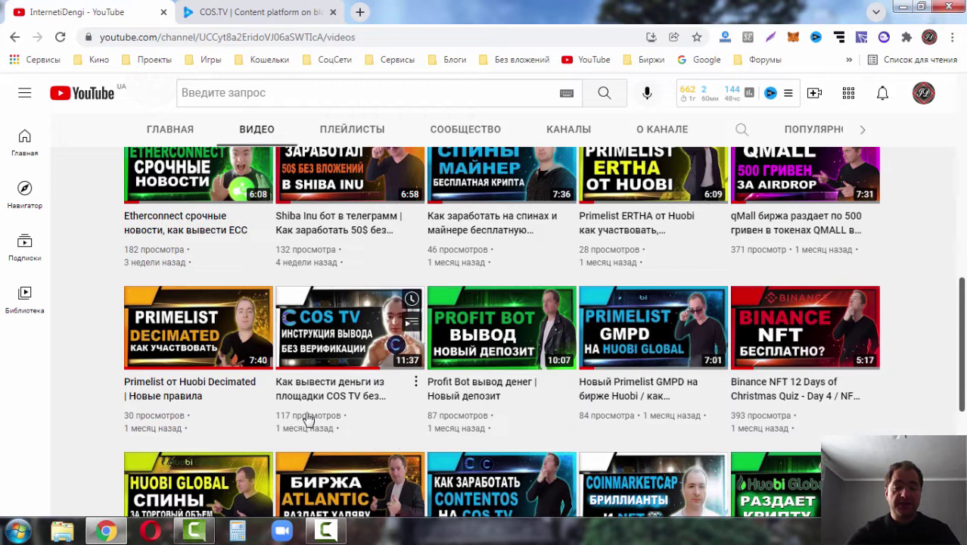
pyautogui.moveTo(330, 375)
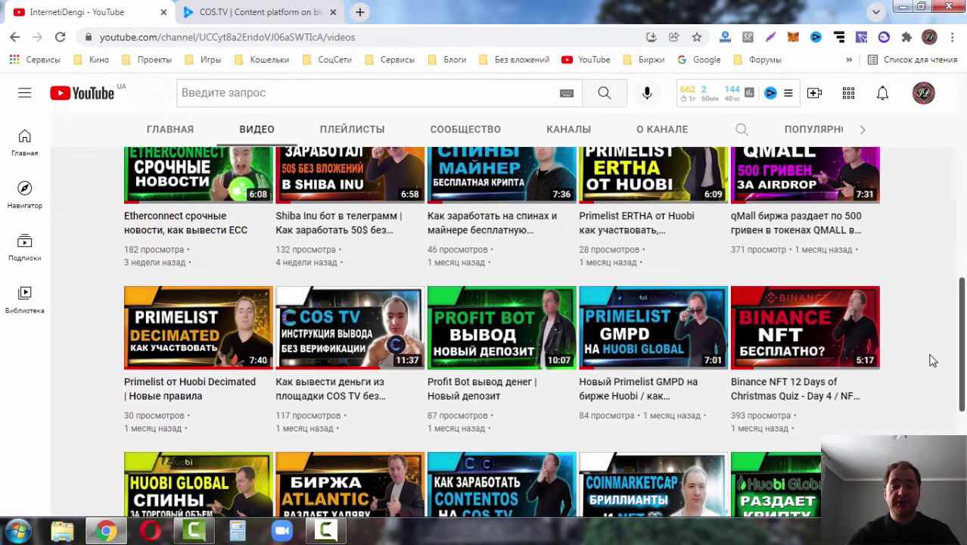
pyautogui.scroll(8, 932, 360)
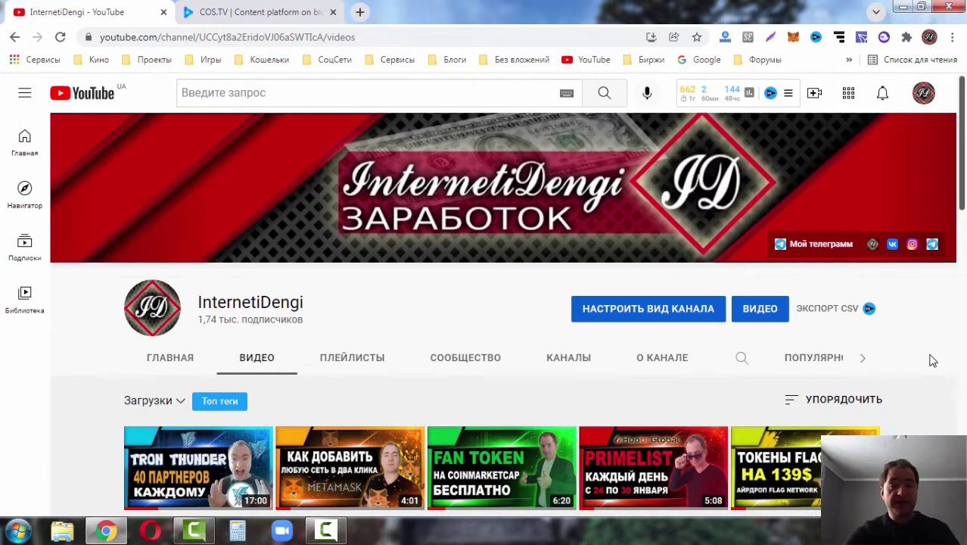
pyautogui.click(271, 17)
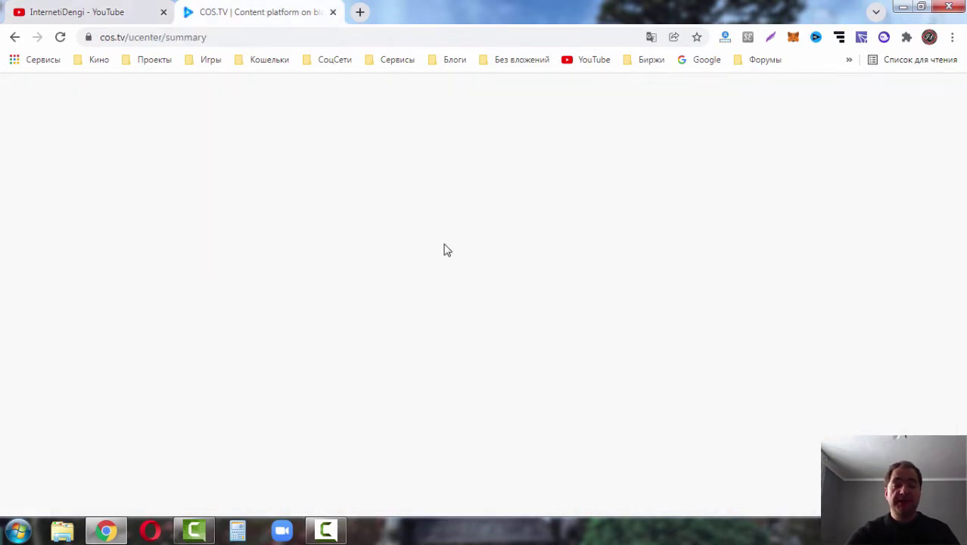
pyautogui.scroll(-1, 471, 260)
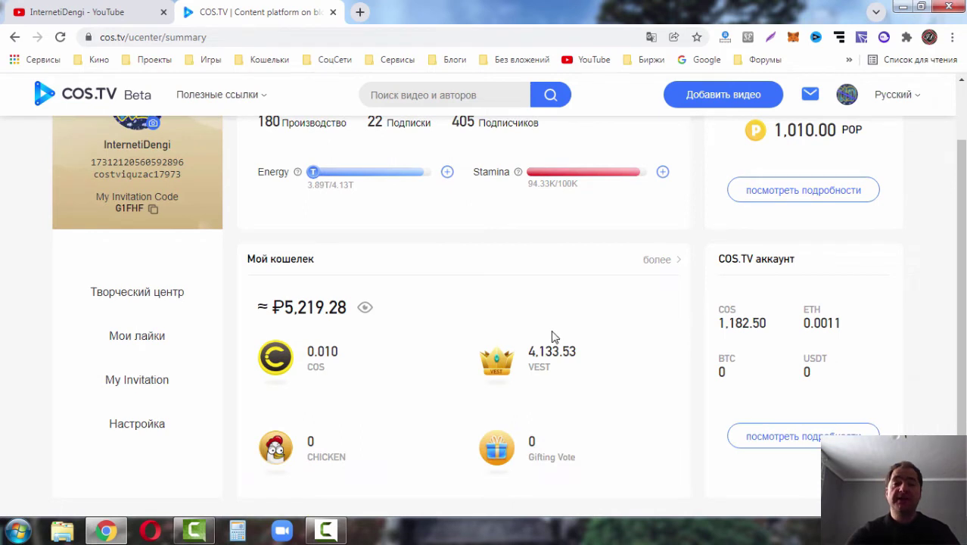
pyautogui.scroll(-1, 547, 338)
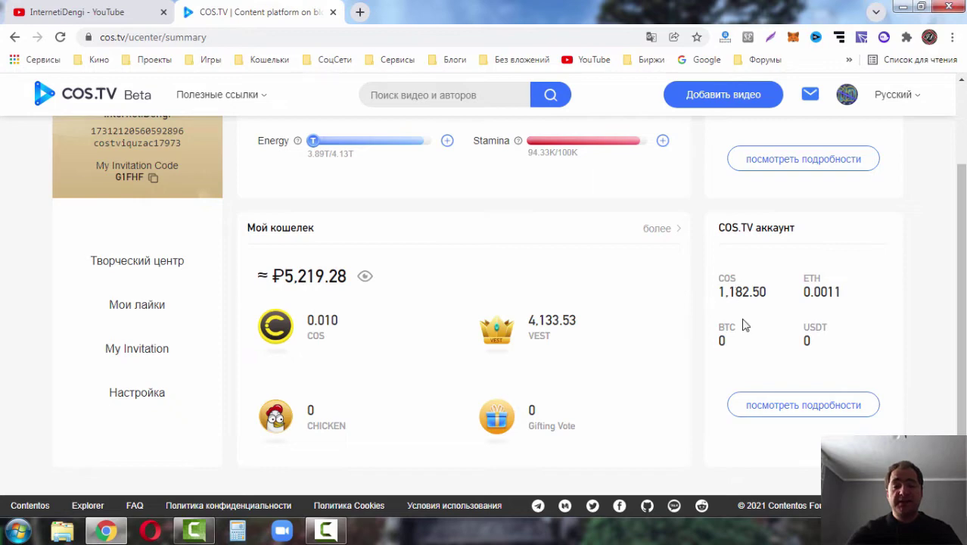
pyautogui.scroll(3, 744, 325)
pyautogui.moveTo(853, 99)
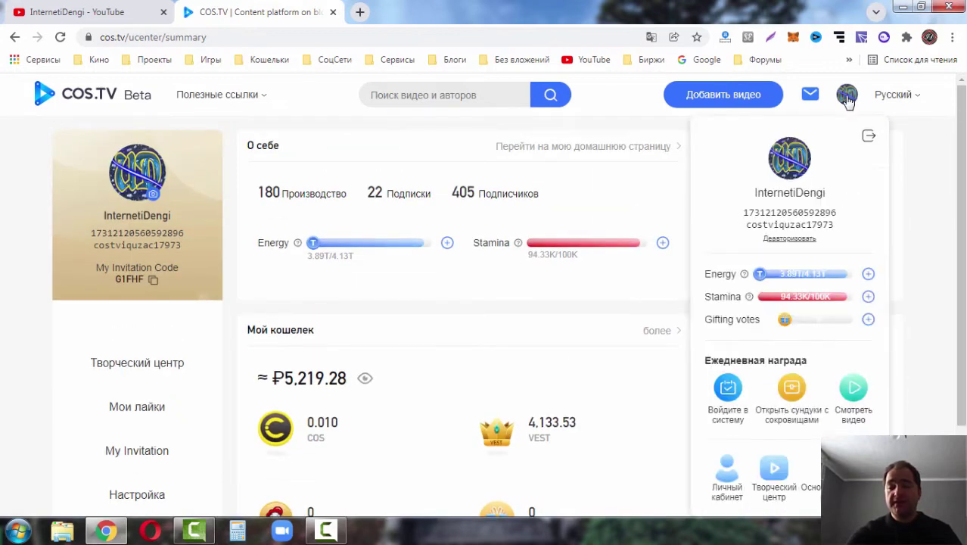
# Review the daily login rewards, then open the treasure chest page from the avatar menu
pyautogui.click(737, 394)
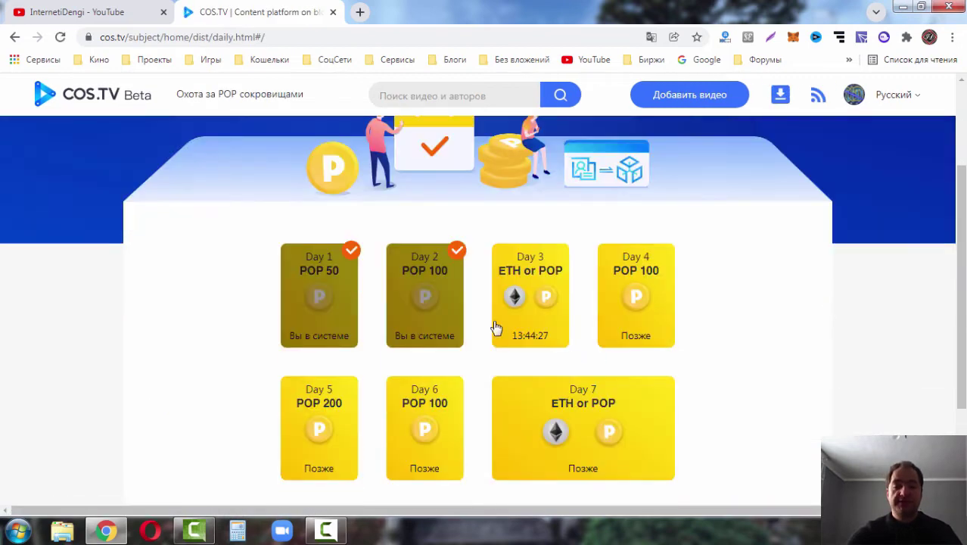
pyautogui.scroll(-1, 472, 269)
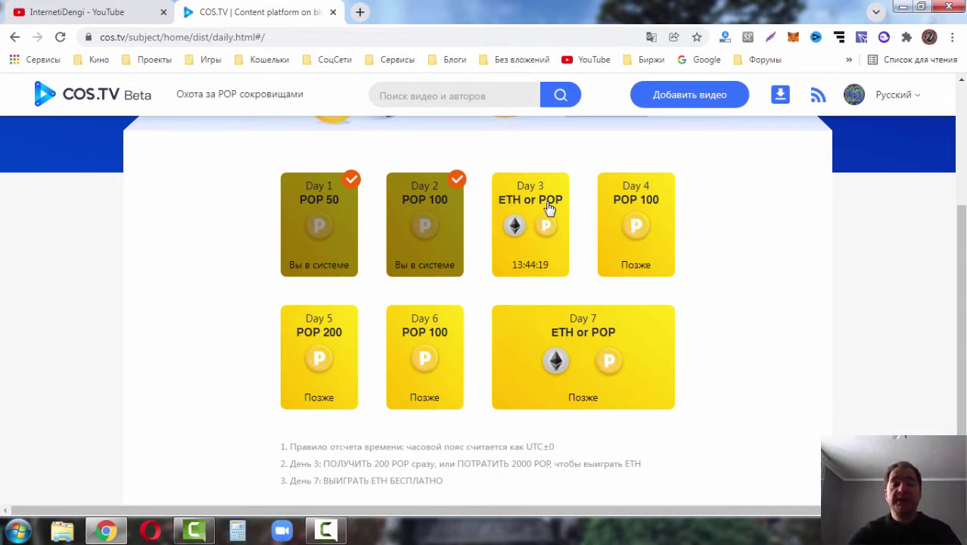
pyautogui.click(861, 96)
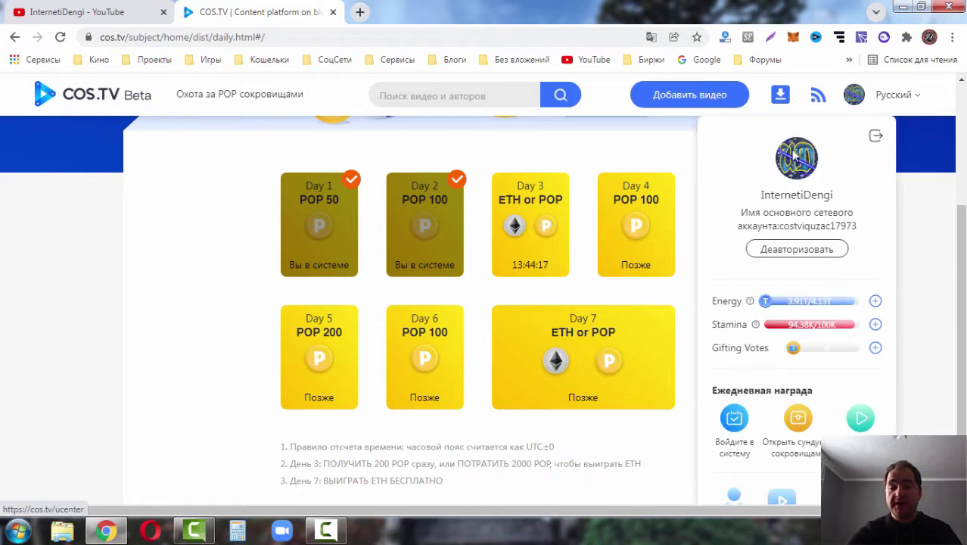
pyautogui.click(799, 422)
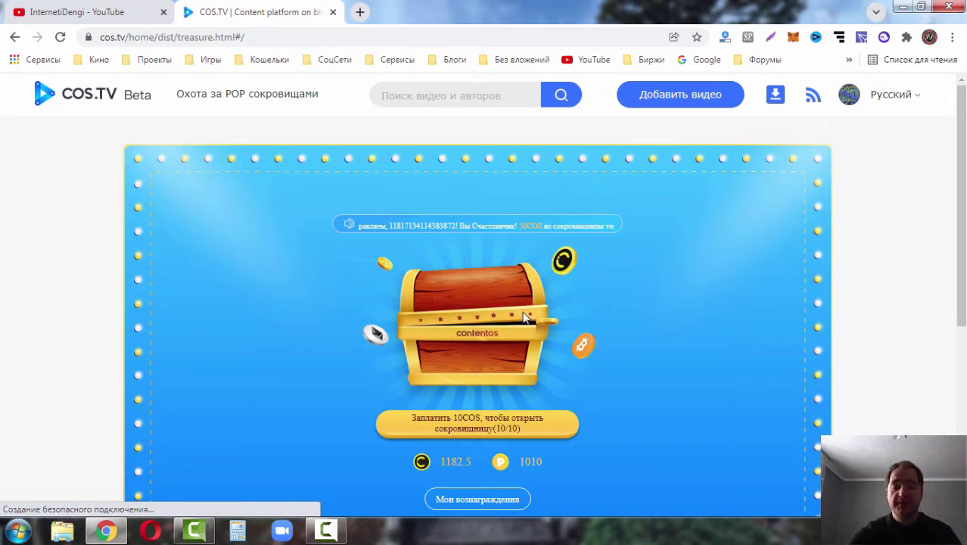
# Go to the 'Охота за POP сокровищами' treasure hunt page from the header link
pyautogui.scroll(-1, 522, 320)
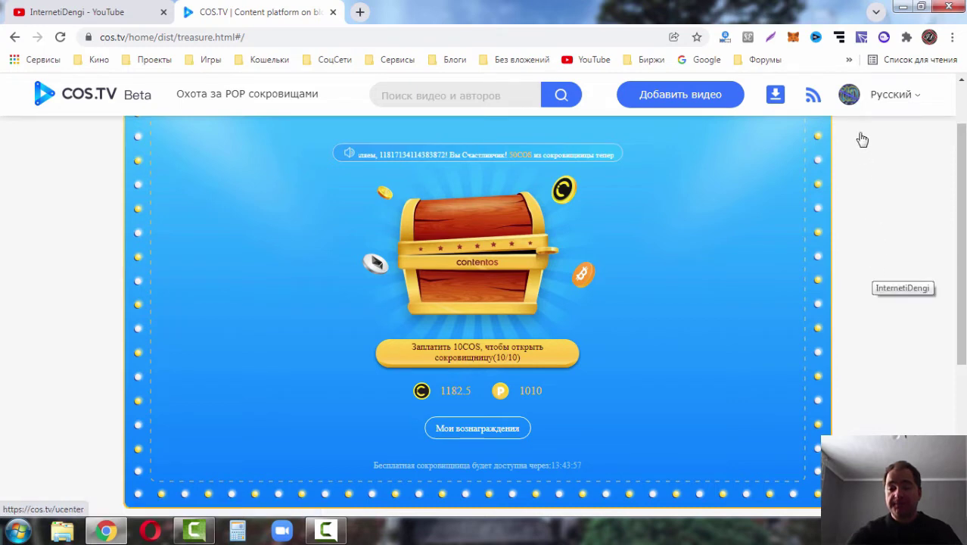
pyautogui.moveTo(850, 96)
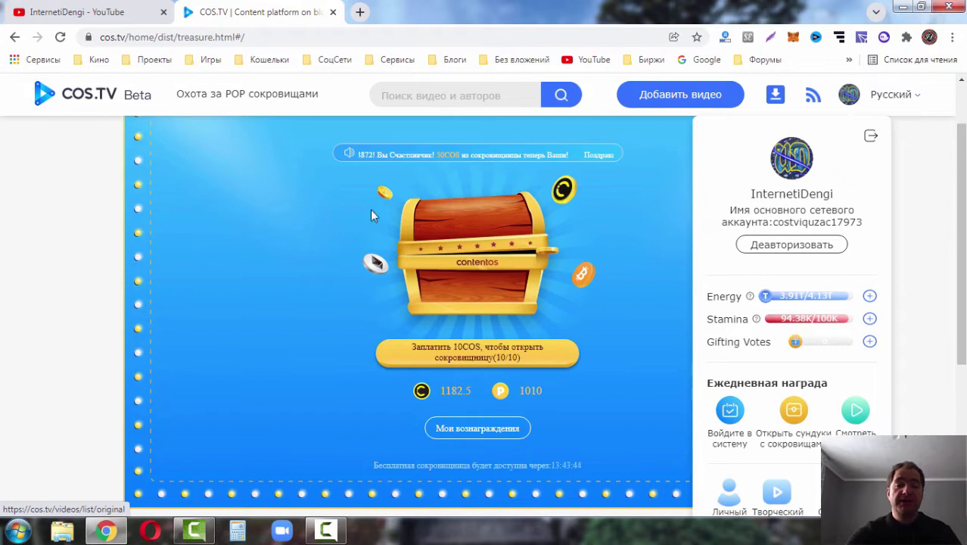
pyautogui.click(239, 99)
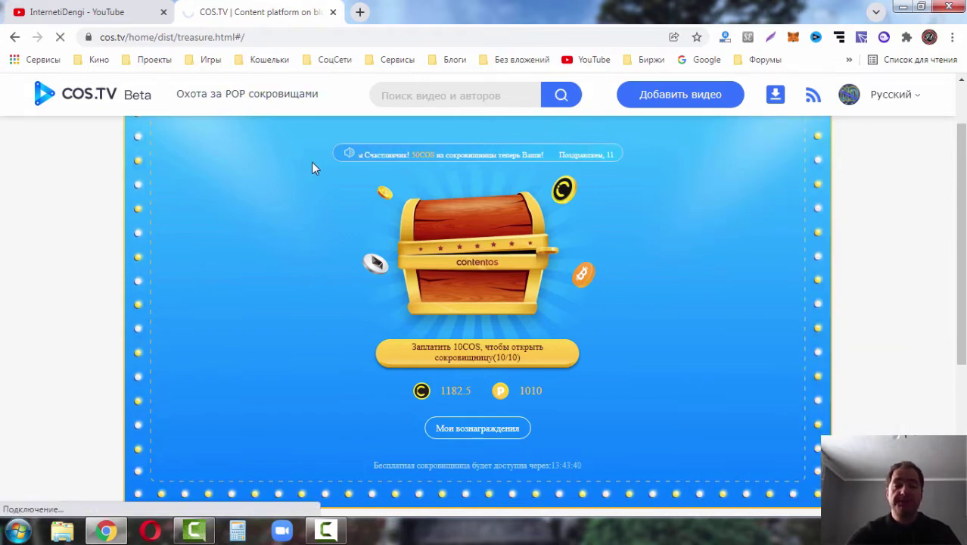
# Spend 480 POP on five slot spins, dismiss the prize popup, and return to the summary
pyautogui.scroll(-1, 468, 290)
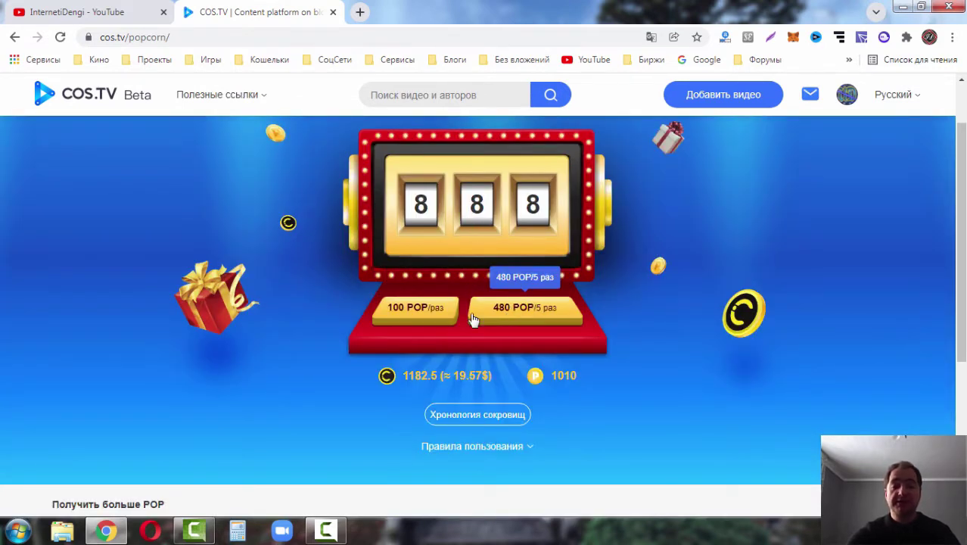
pyautogui.scroll(1, 472, 223)
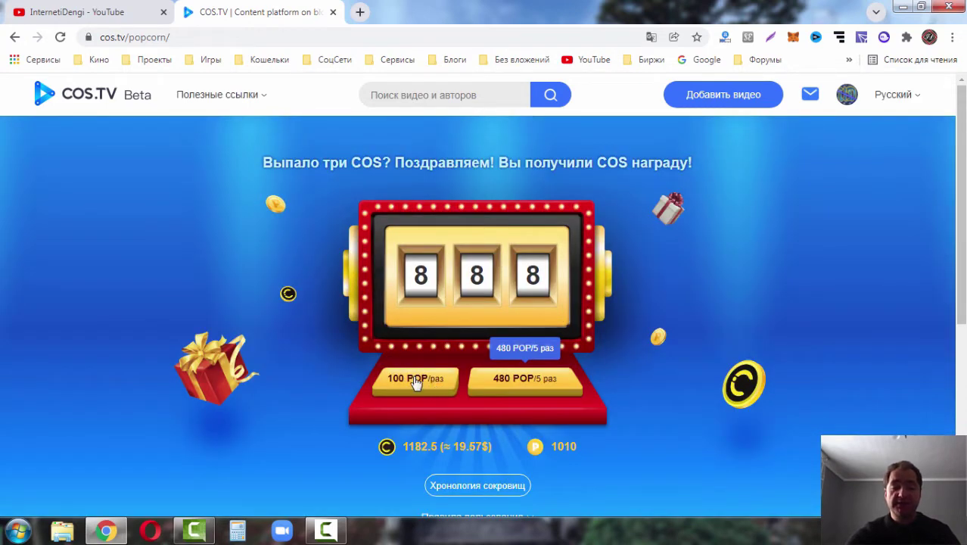
pyautogui.click(530, 384)
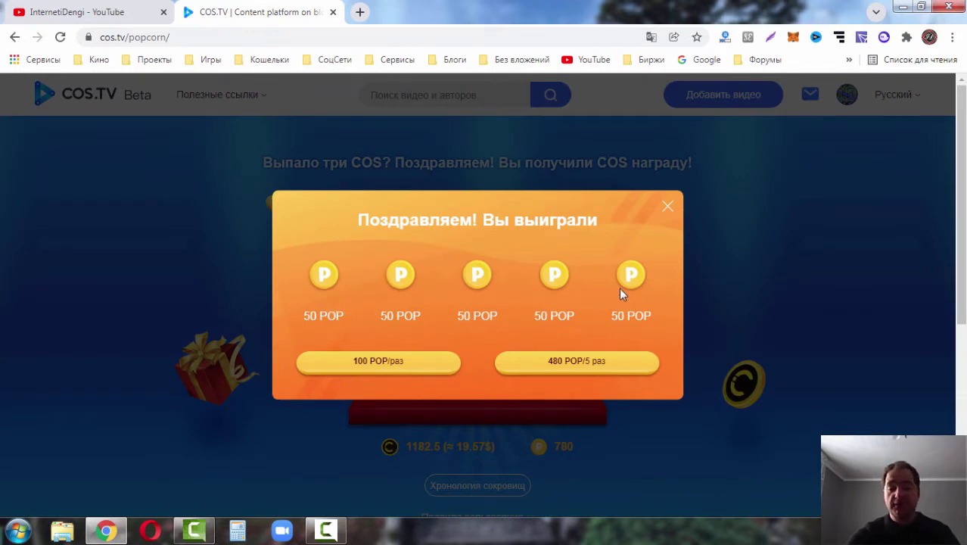
pyautogui.click(667, 209)
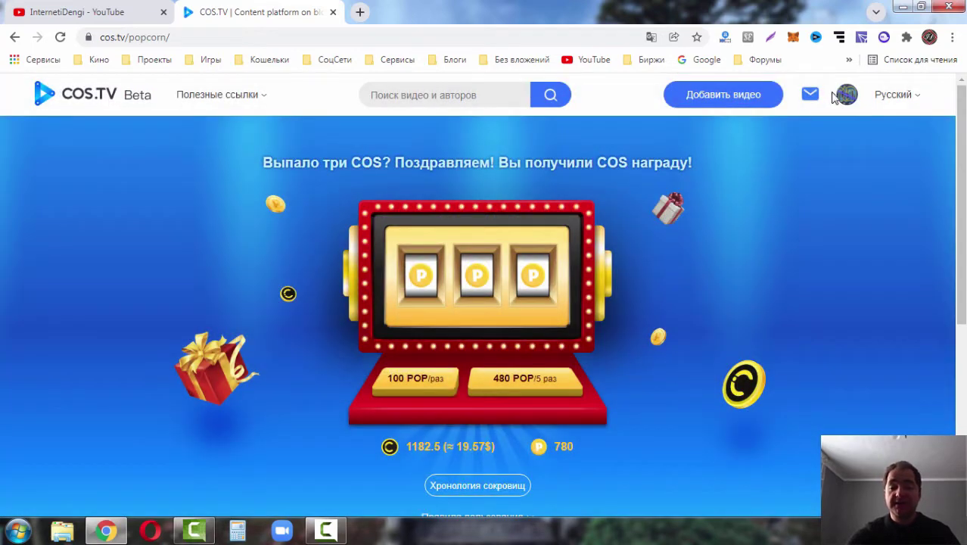
pyautogui.click(846, 94)
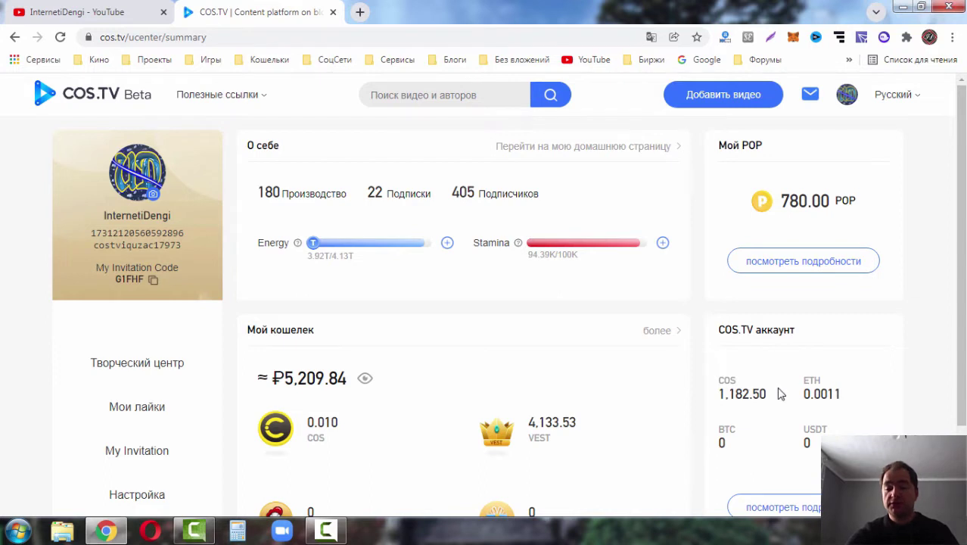
# Open the COS.TV account balance details and start a withdrawal of the COS balance
pyautogui.scroll(-2, 781, 367)
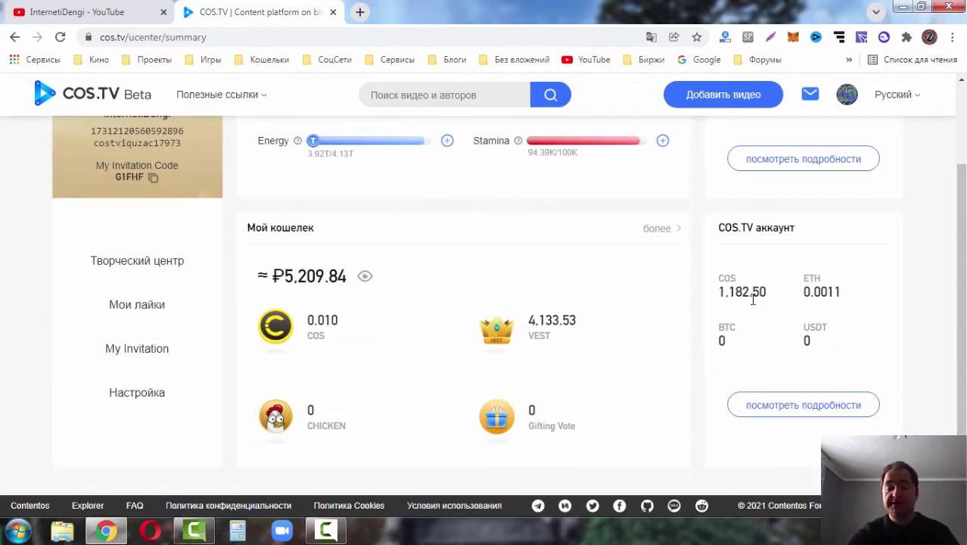
pyautogui.click(790, 414)
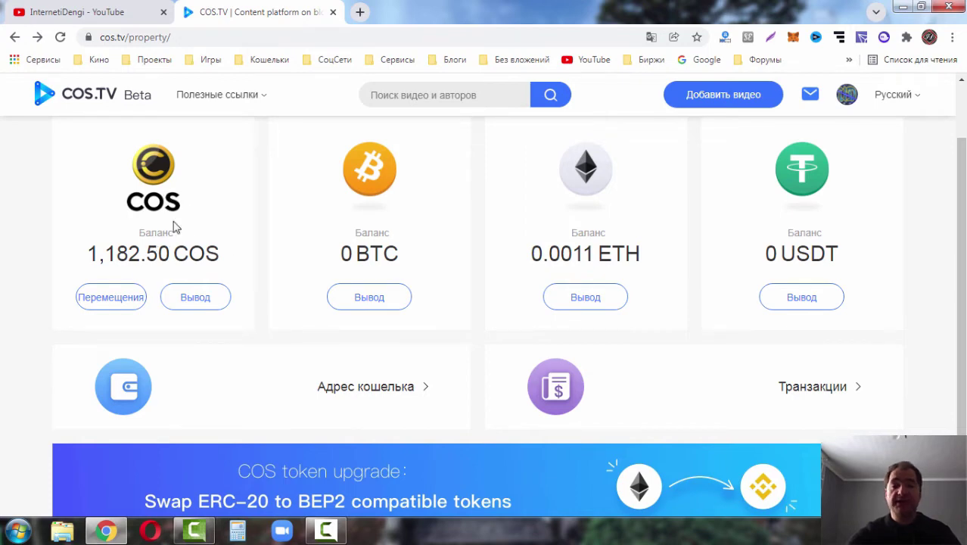
pyautogui.click(192, 306)
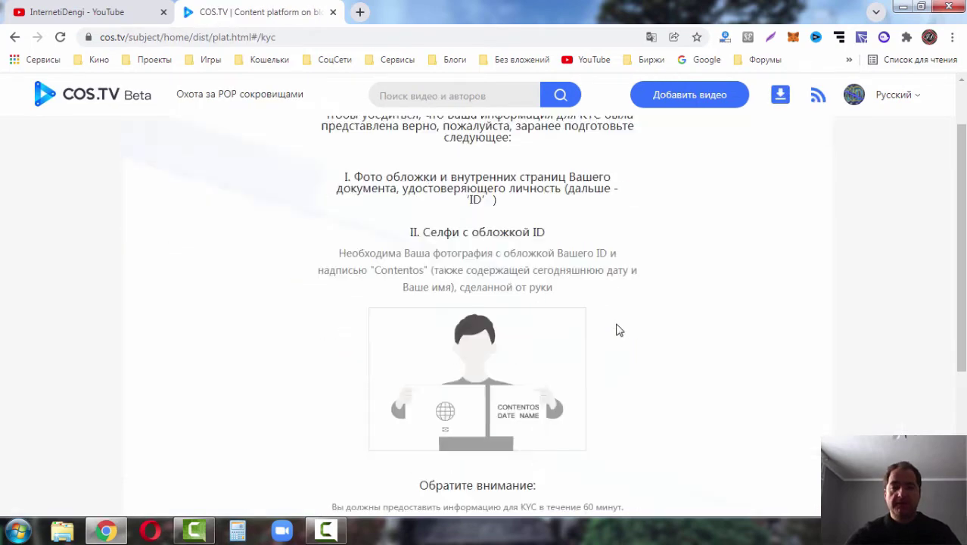
# Read through the KYC notice and accept it to start the KYC process
pyautogui.scroll(1, 485, 253)
pyautogui.scroll(1, 507, 266)
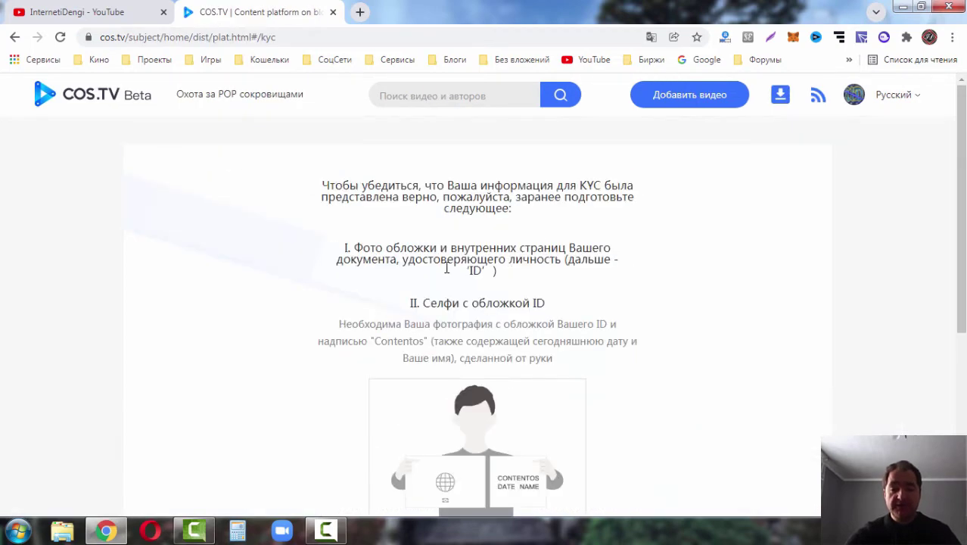
pyautogui.scroll(-1, 484, 259)
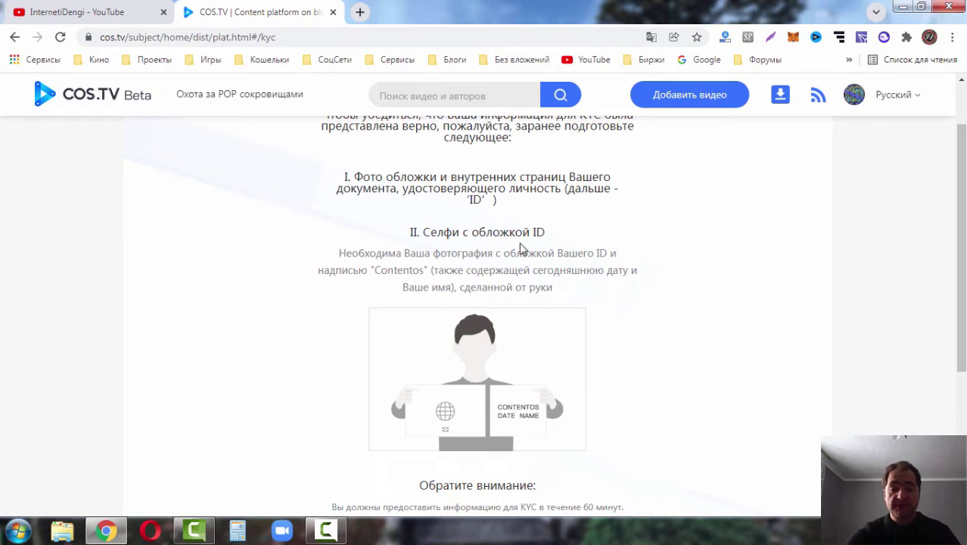
pyautogui.scroll(-1, 537, 255)
pyautogui.scroll(-1, 468, 346)
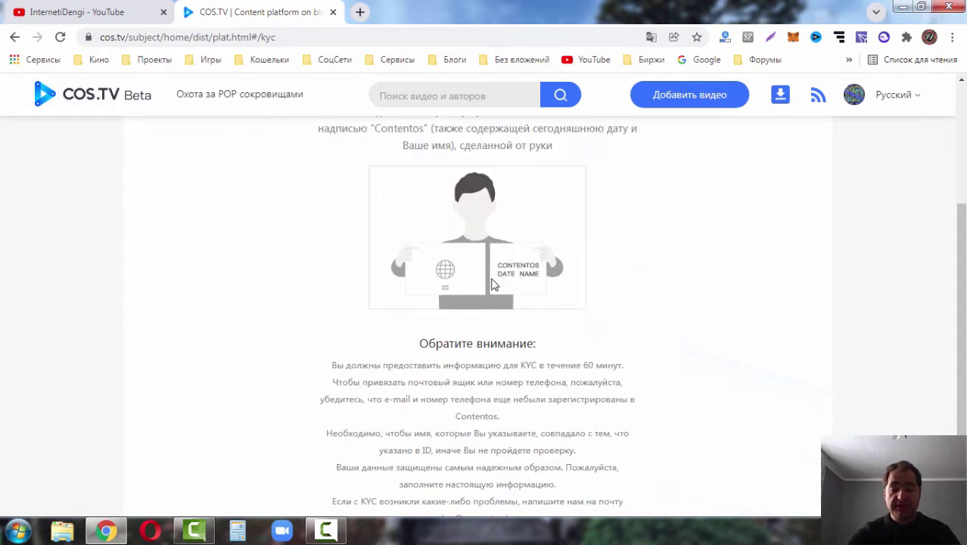
pyautogui.scroll(1, 488, 281)
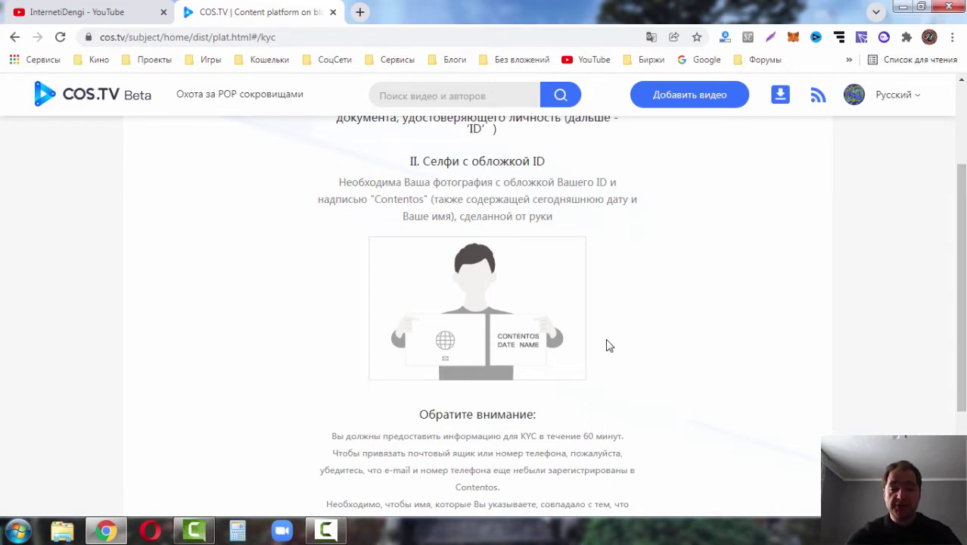
pyautogui.scroll(-2, 608, 345)
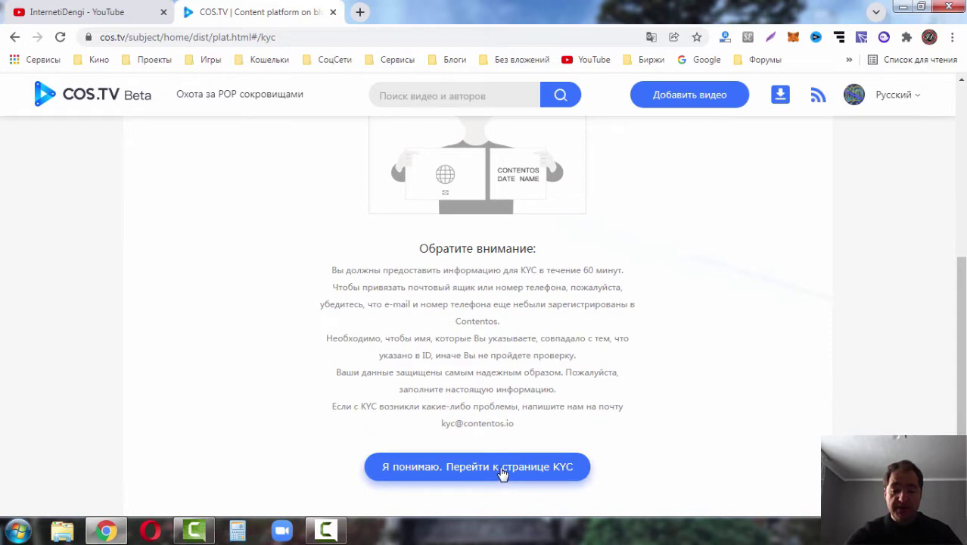
pyautogui.click(502, 471)
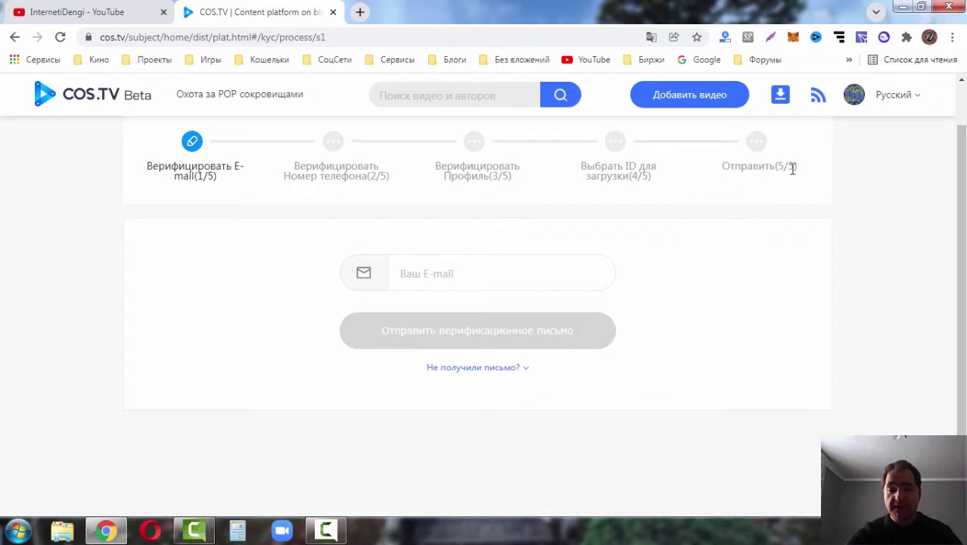
# Paste the account's e-mail address and send the KYC verification letter
pyautogui.click(477, 273)
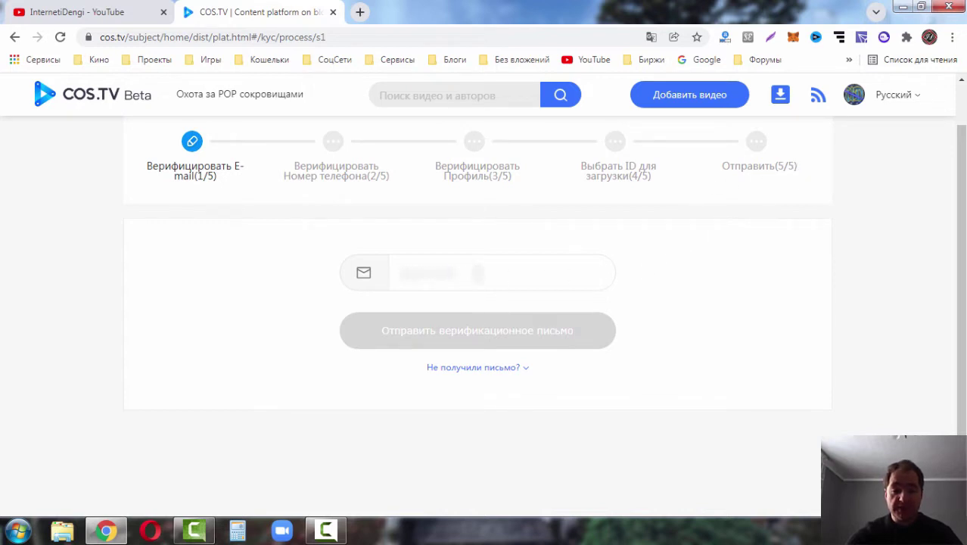
pyautogui.hotkey('ctrl', 'v')
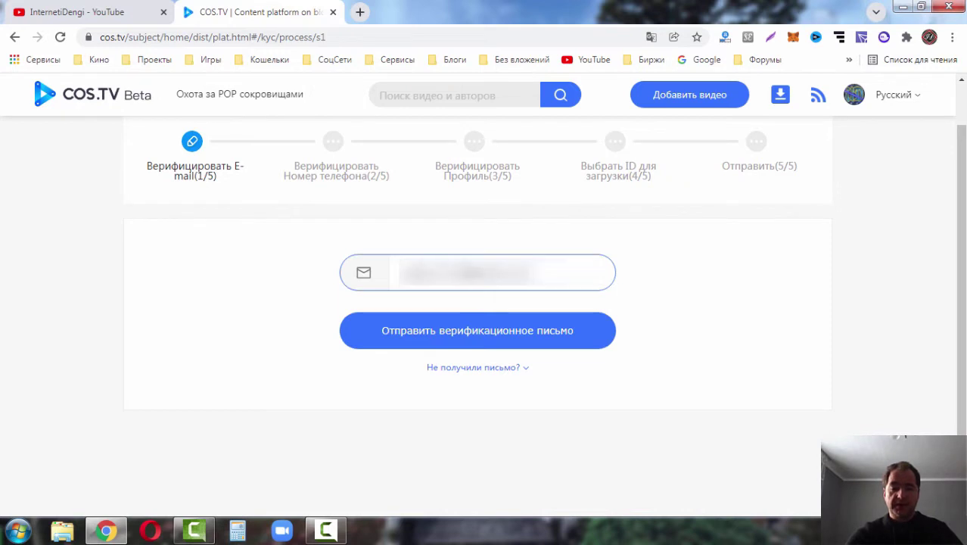
pyautogui.click(490, 338)
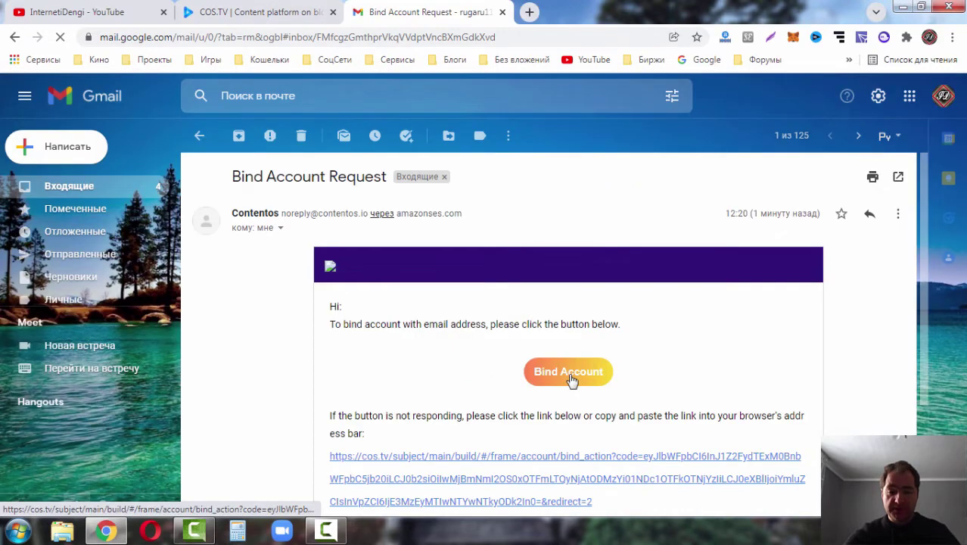
# Follow the Bind Account link in the verification email
pyautogui.click(571, 380)
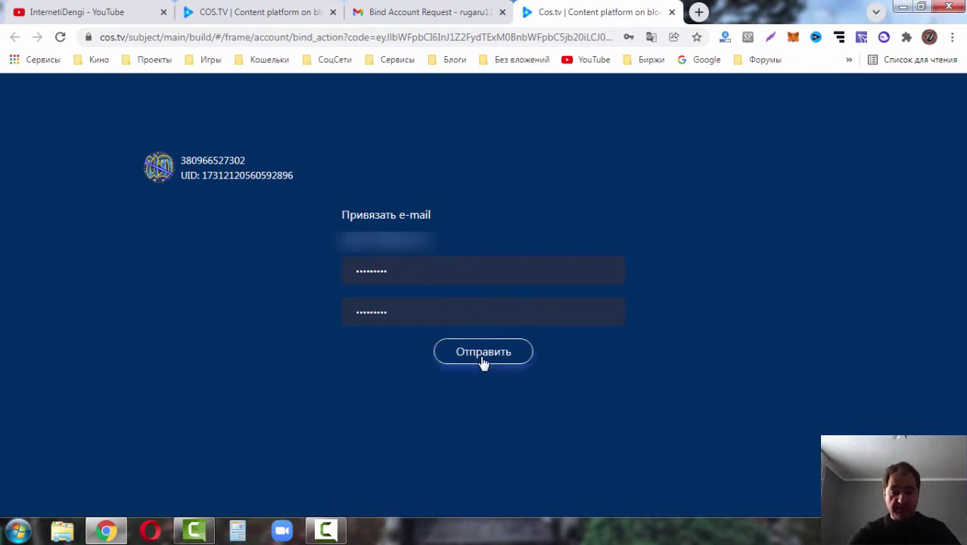
# Submit the e-mail binding, then verify the phone by entering the SMS verification code
pyautogui.click(482, 352)
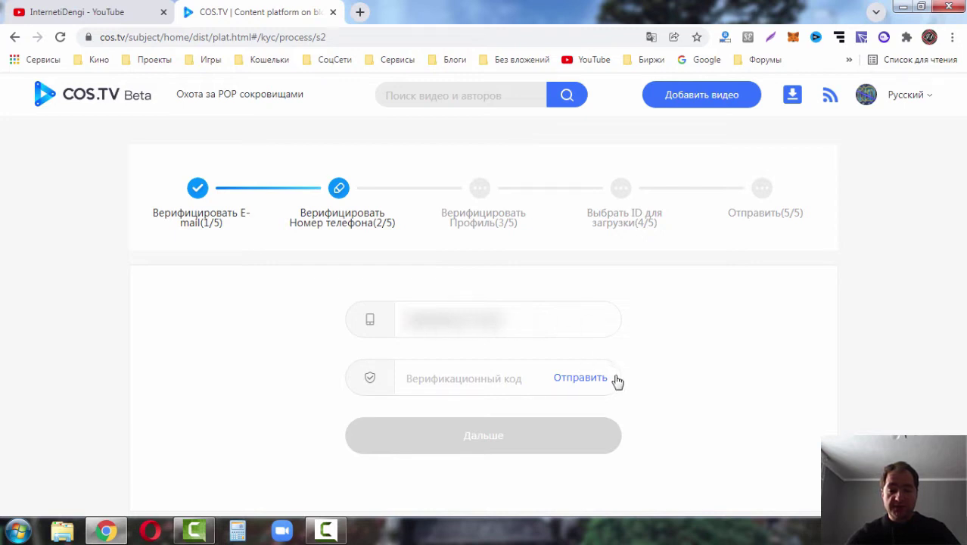
pyautogui.click(592, 384)
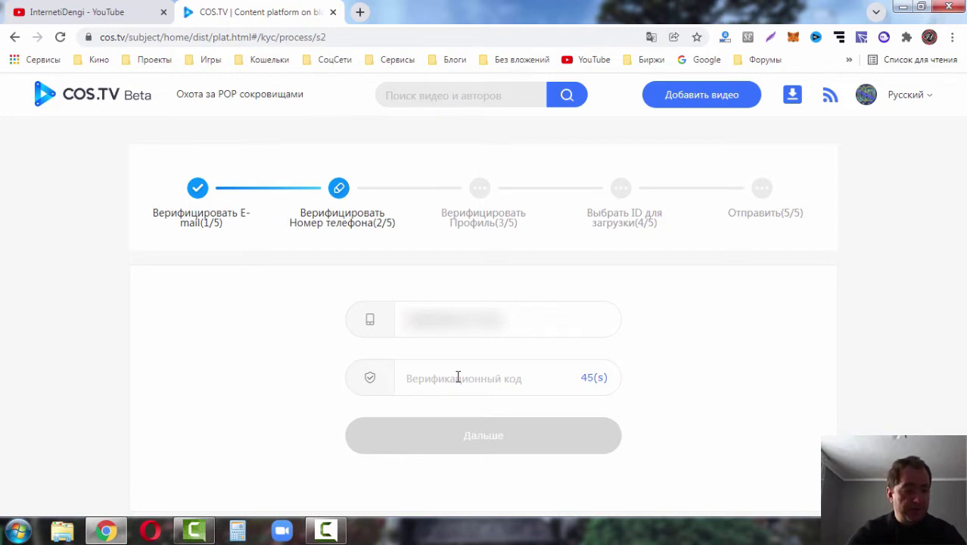
pyautogui.click(421, 385)
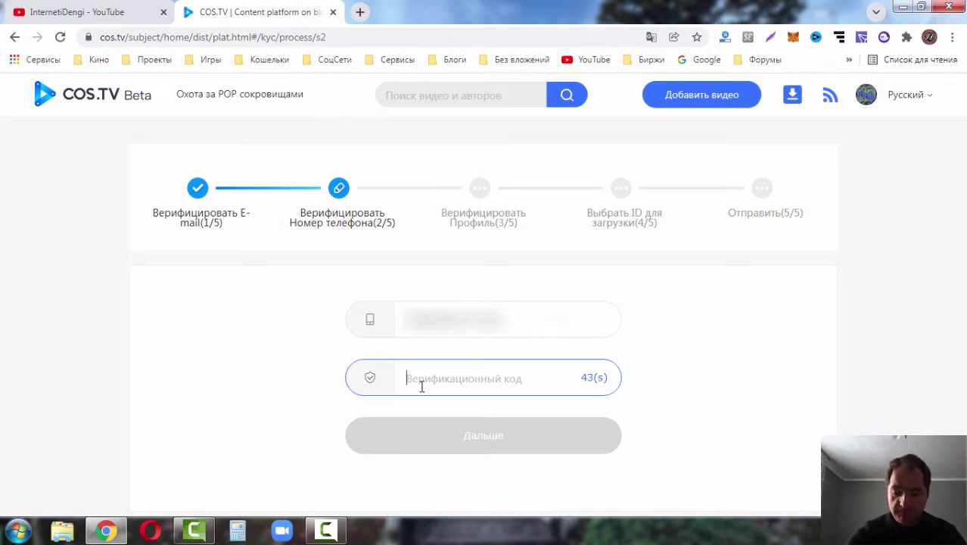
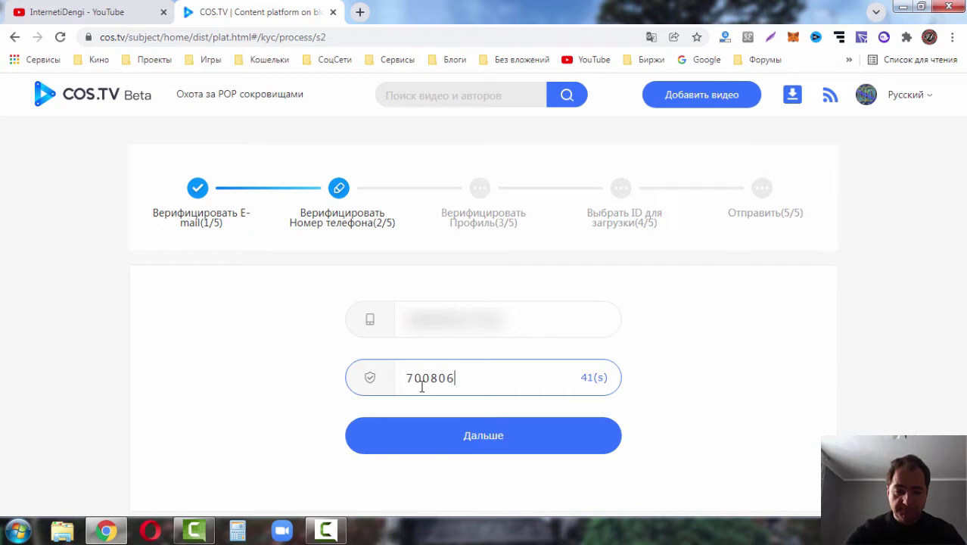
pyautogui.click(497, 444)
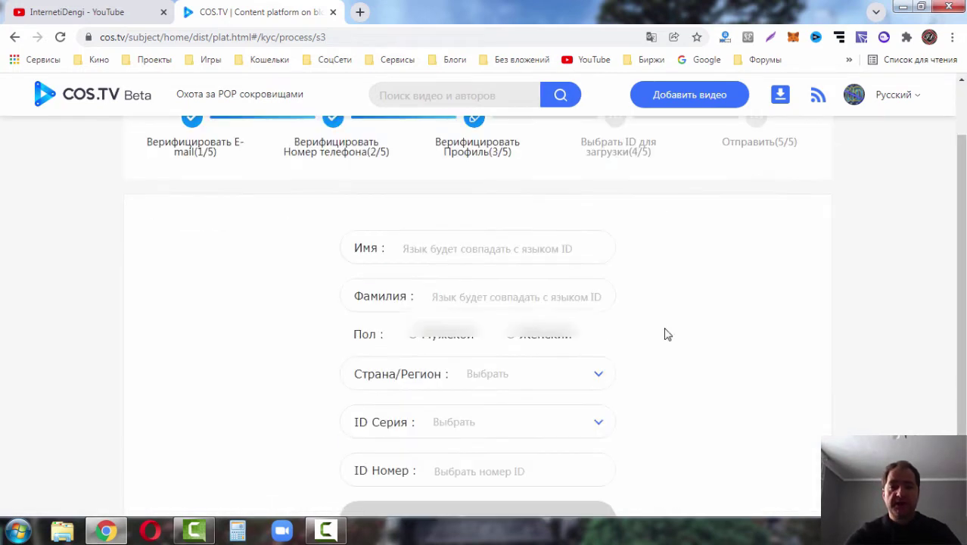
# Complete the profile form and upload ID cover, inner-page and selfie photos to reach review
pyautogui.scroll(-1, 665, 333)
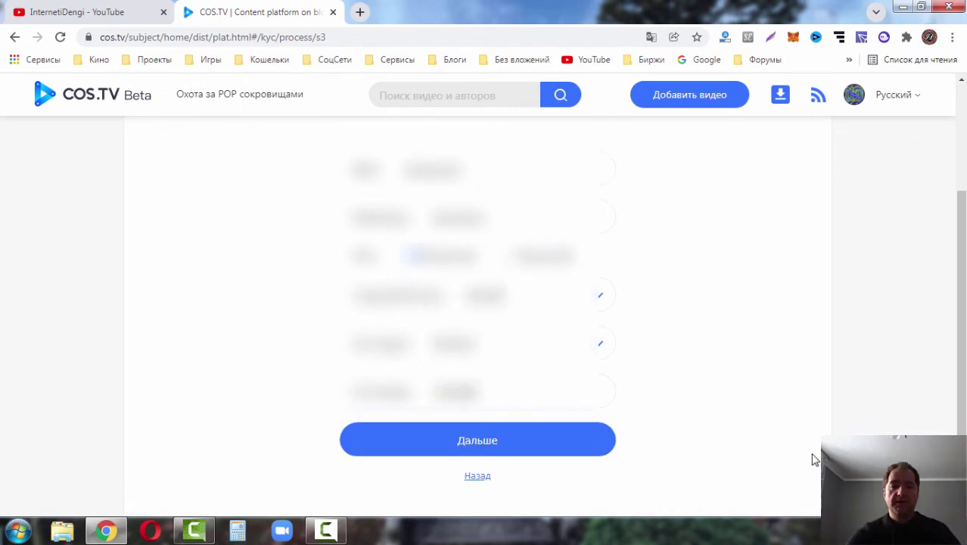
pyautogui.click(458, 449)
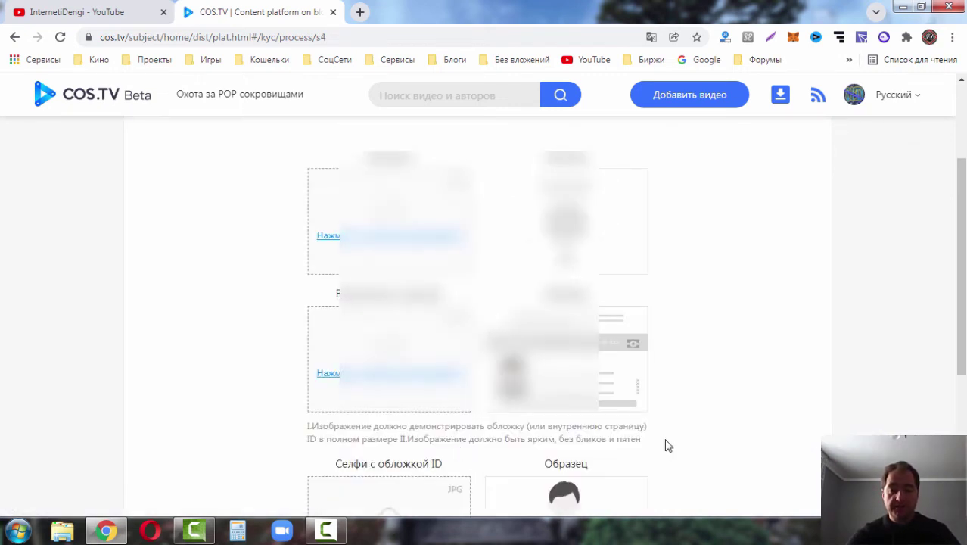
pyautogui.scroll(2, 668, 446)
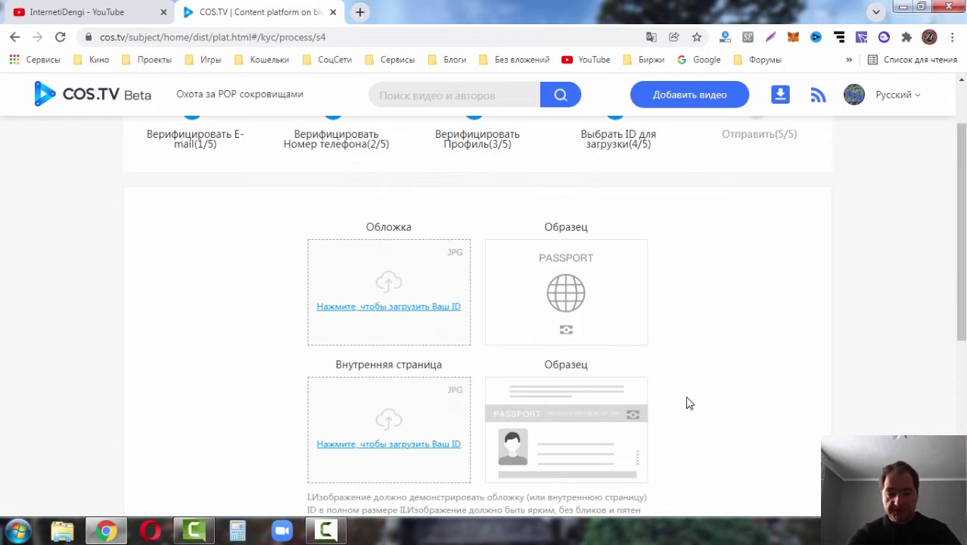
pyautogui.scroll(-2, 403, 253)
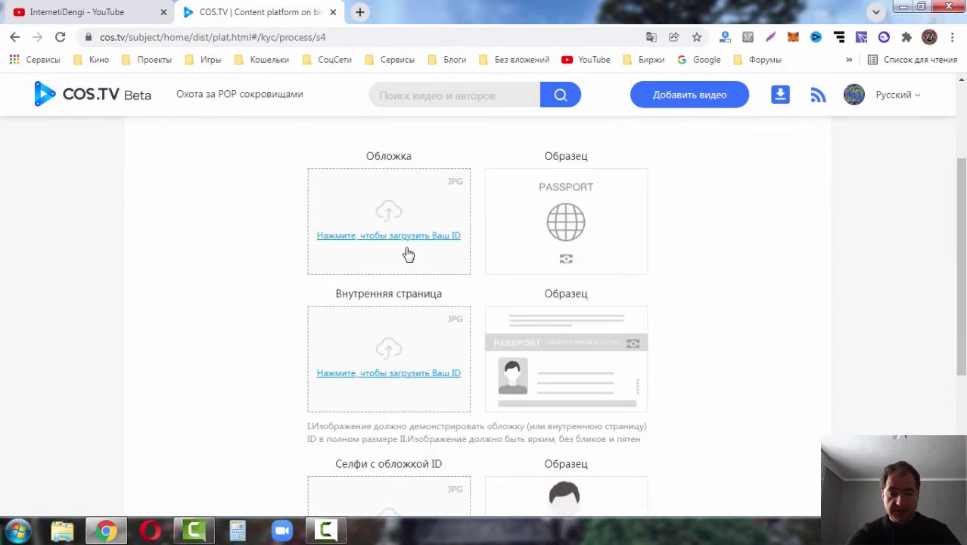
pyautogui.scroll(-2, 445, 240)
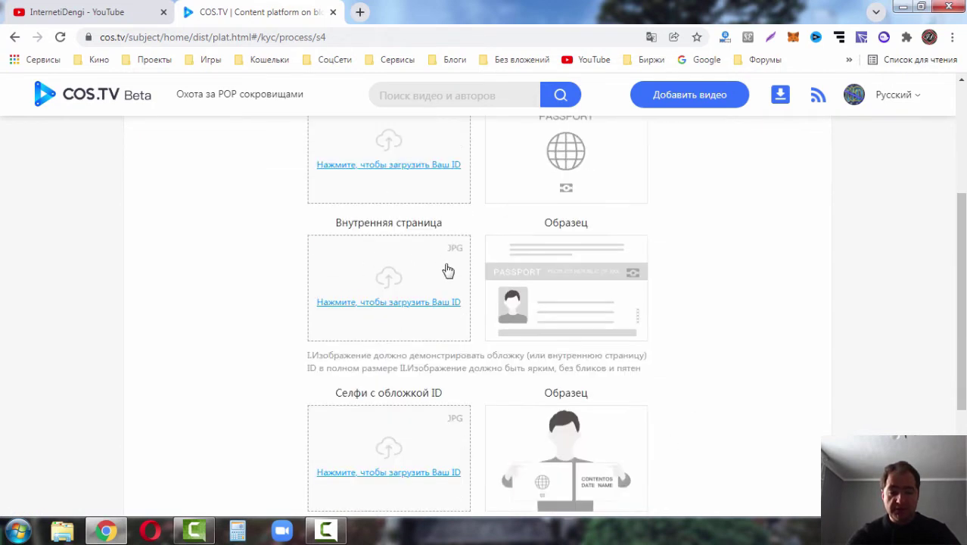
pyautogui.scroll(-2, 426, 261)
pyautogui.scroll(-2, 459, 402)
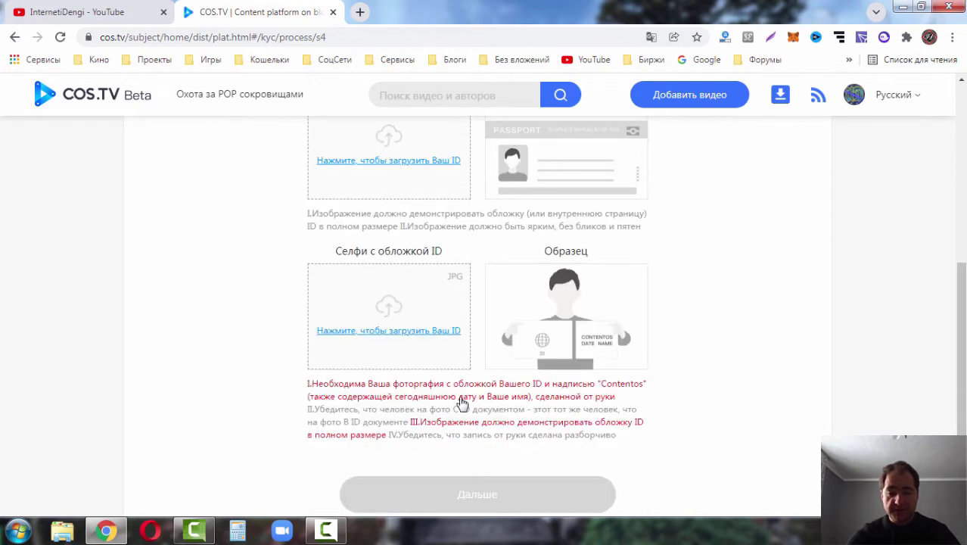
pyautogui.scroll(2, 467, 399)
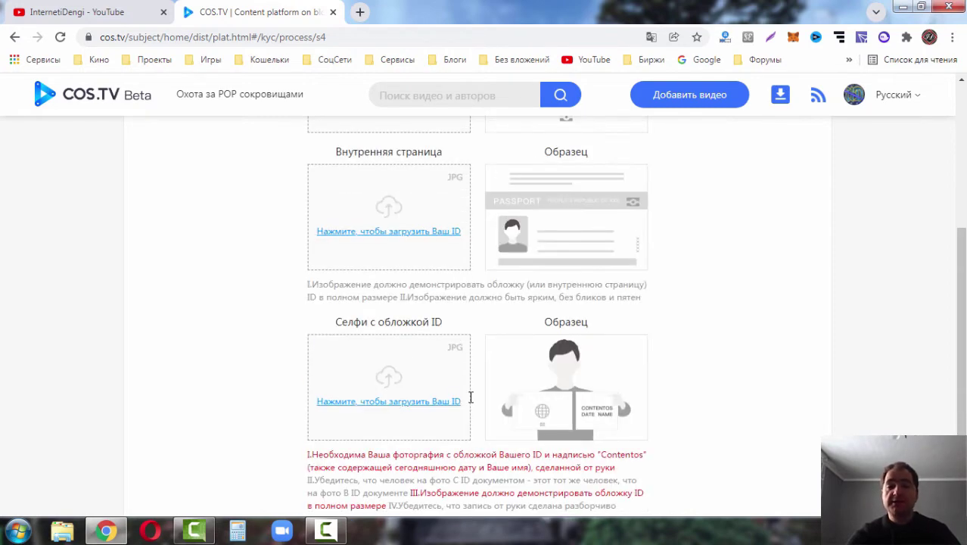
pyautogui.scroll(2, 409, 314)
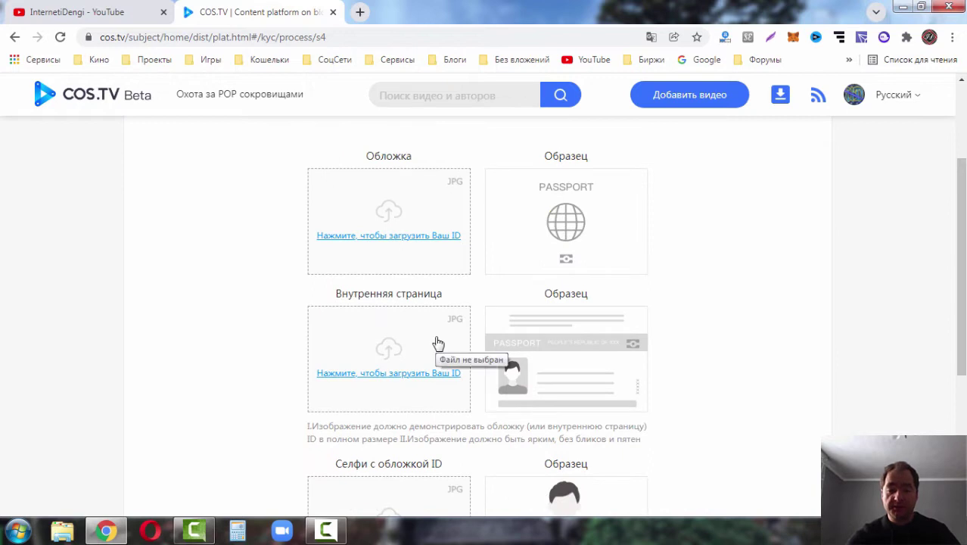
pyautogui.scroll(-4, 437, 342)
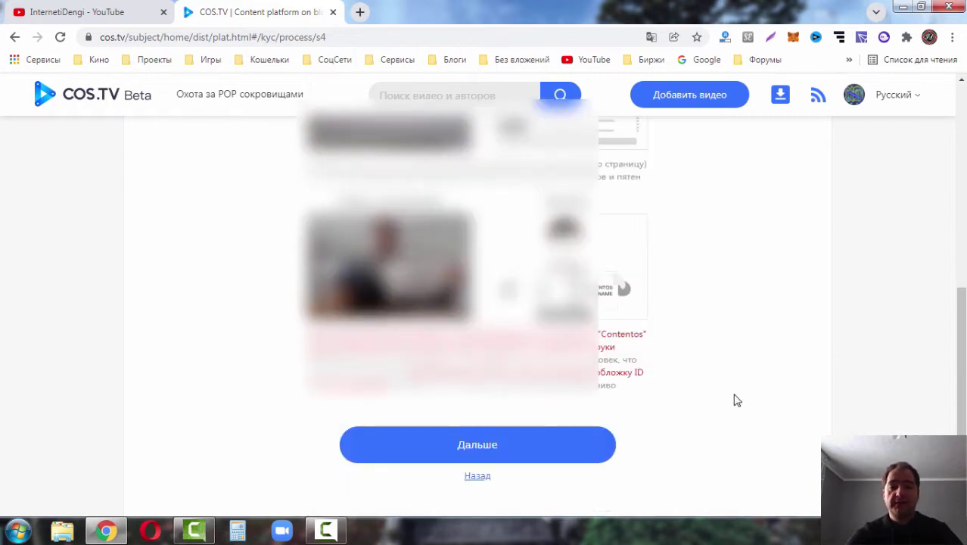
pyautogui.click(501, 442)
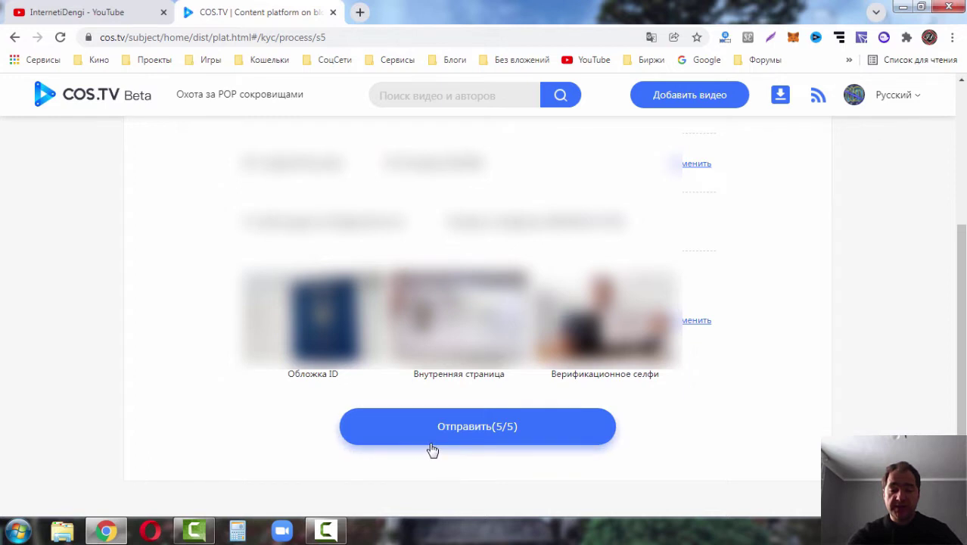
# Submit the completed KYC application (5/5) so the account passes verification
pyautogui.click(484, 439)
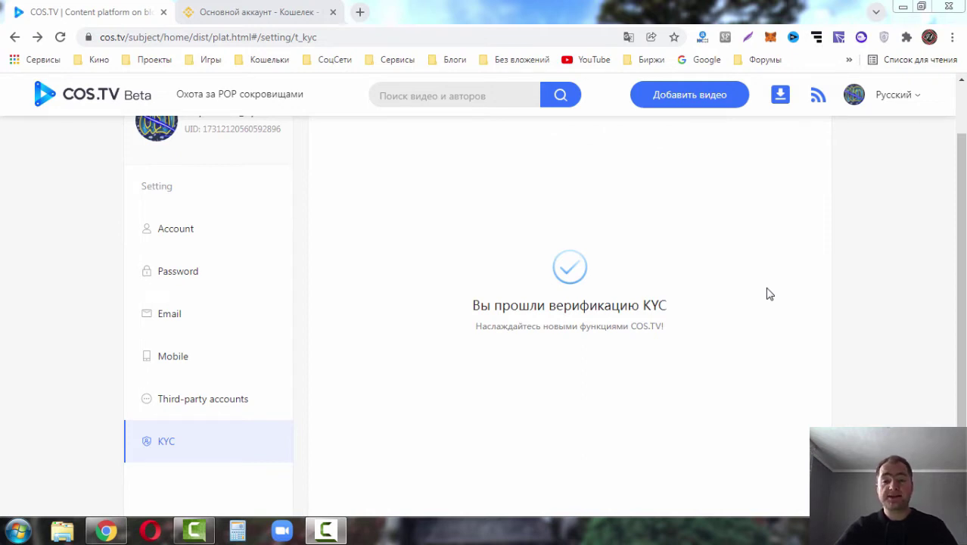
# View the COS.TV account balances from the personal center: 682.50 COS, 0 BTC, 0.0011 ETH, 0 USDT
pyautogui.click(853, 97)
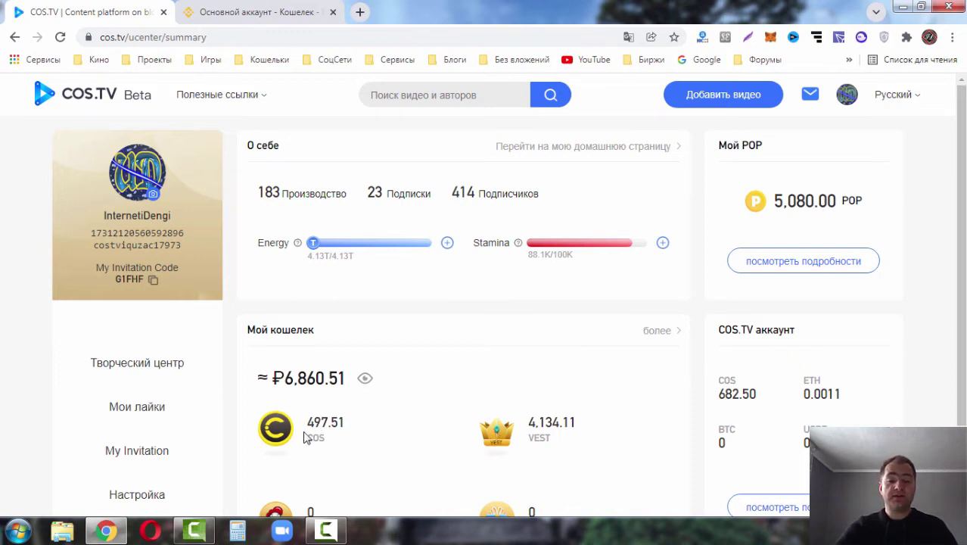
pyautogui.scroll(-1, 697, 374)
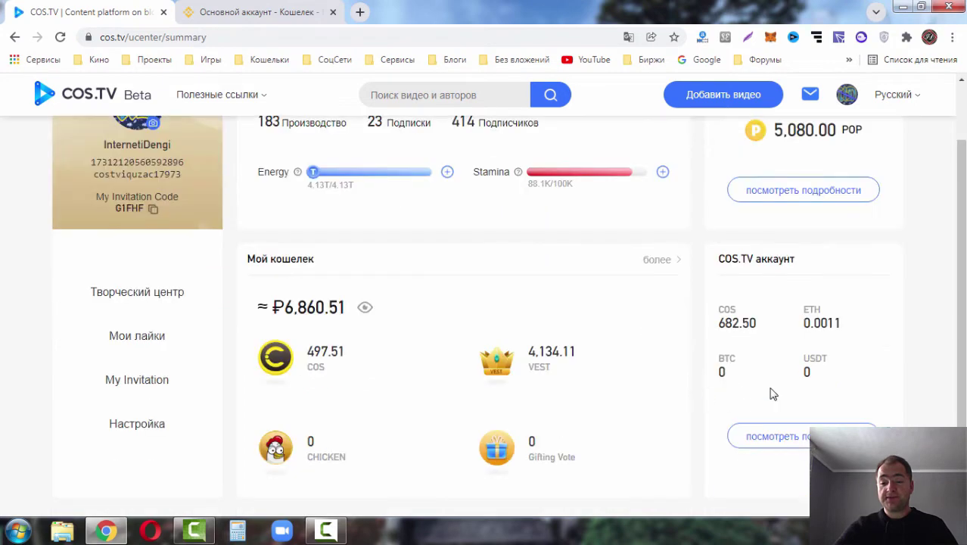
pyautogui.click(787, 440)
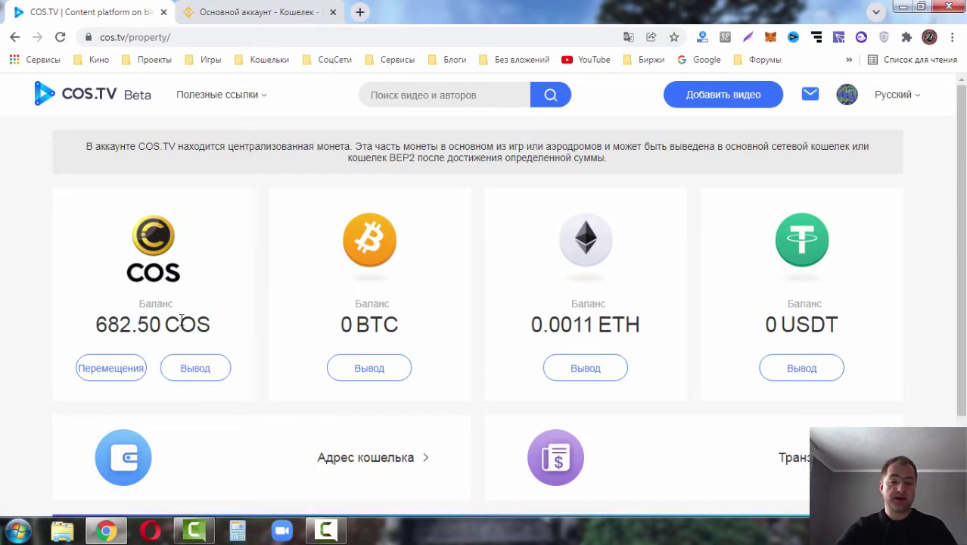
# Start a COS withdrawal of 500 COS to the saved mainnet wallet address
pyautogui.click(202, 371)
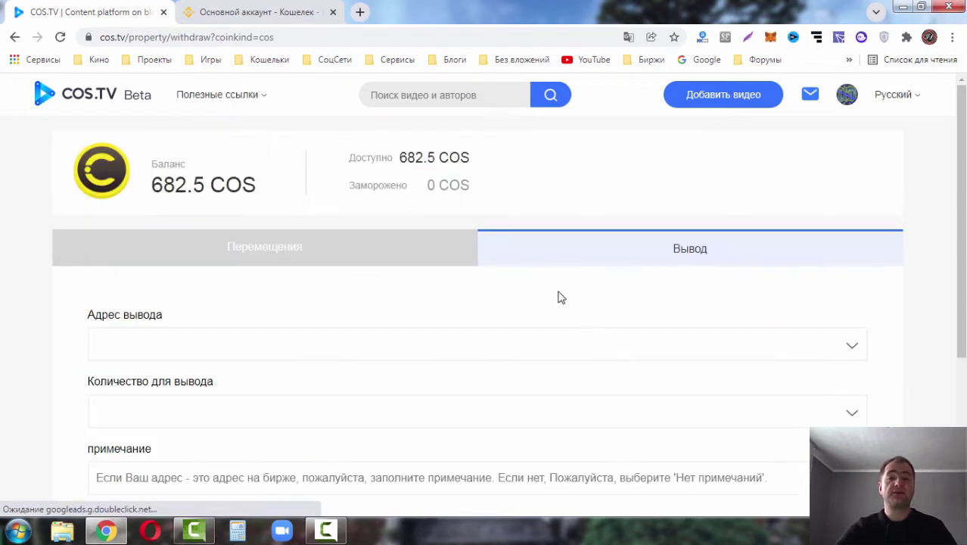
pyautogui.scroll(-1, 482, 339)
pyautogui.scroll(-1, 482, 339)
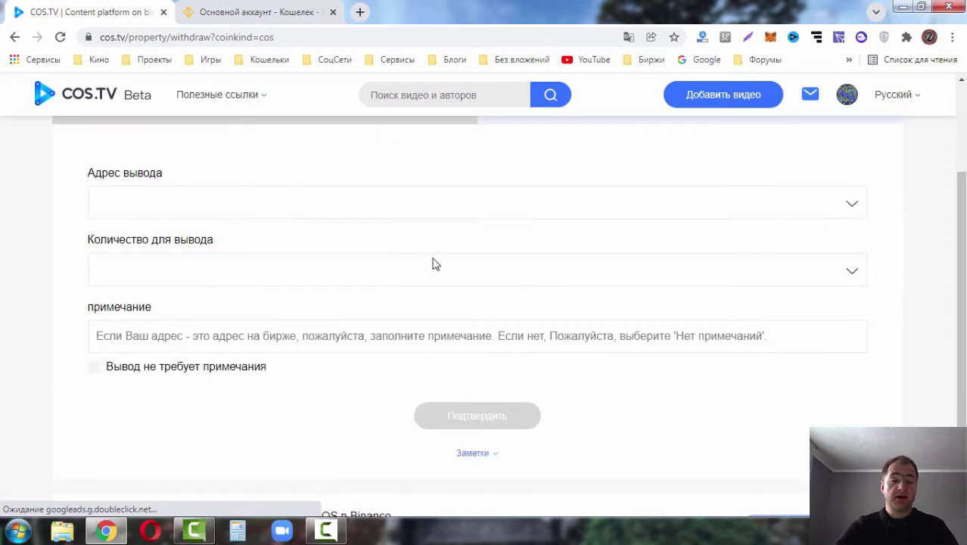
pyautogui.click(237, 205)
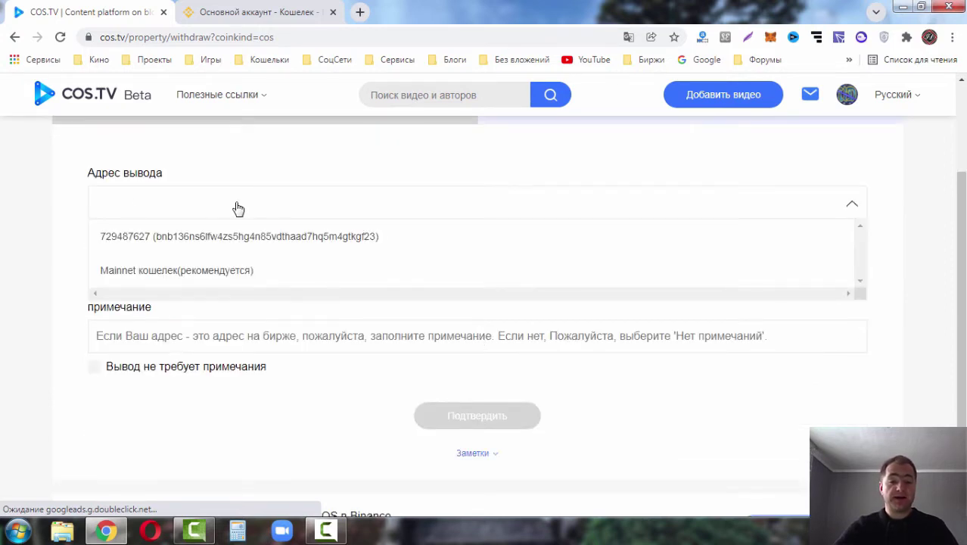
pyautogui.click(207, 279)
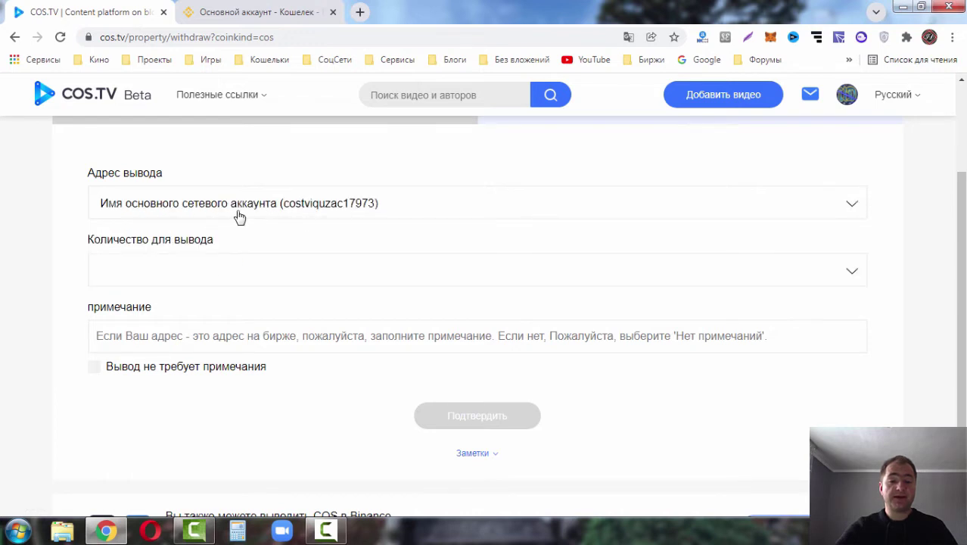
pyautogui.click(188, 280)
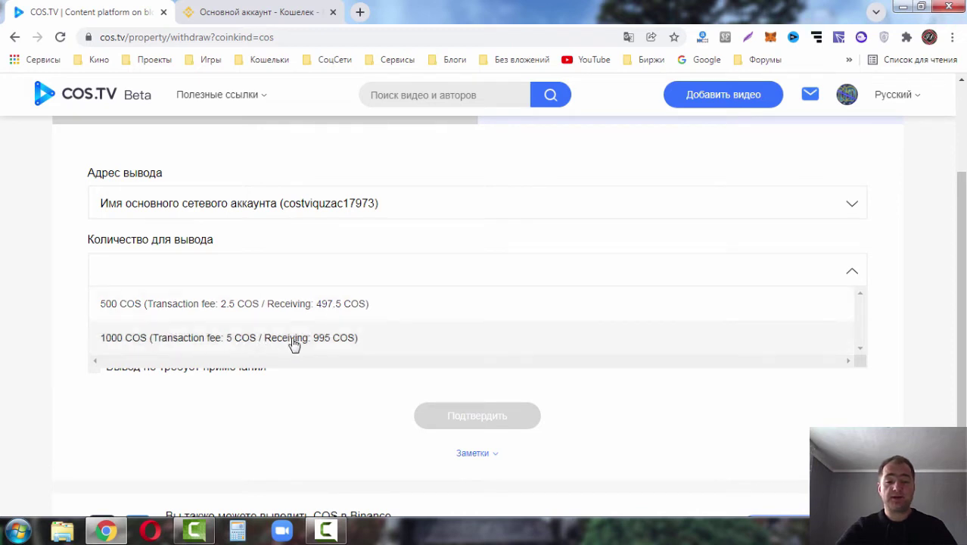
pyautogui.click(159, 306)
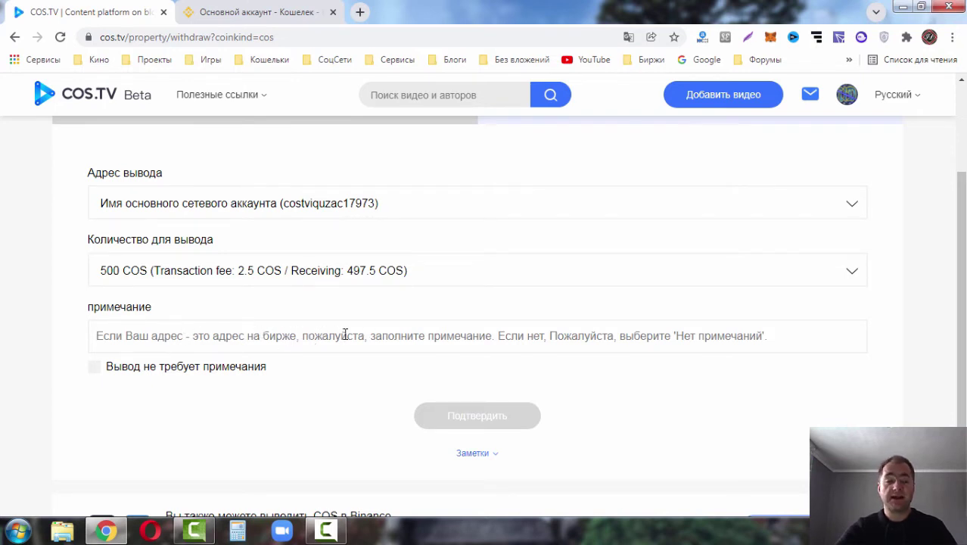
# Mark the withdrawal as needing no memo, then return to the account summary showing 497.51 COS
pyautogui.scroll(-1, 344, 335)
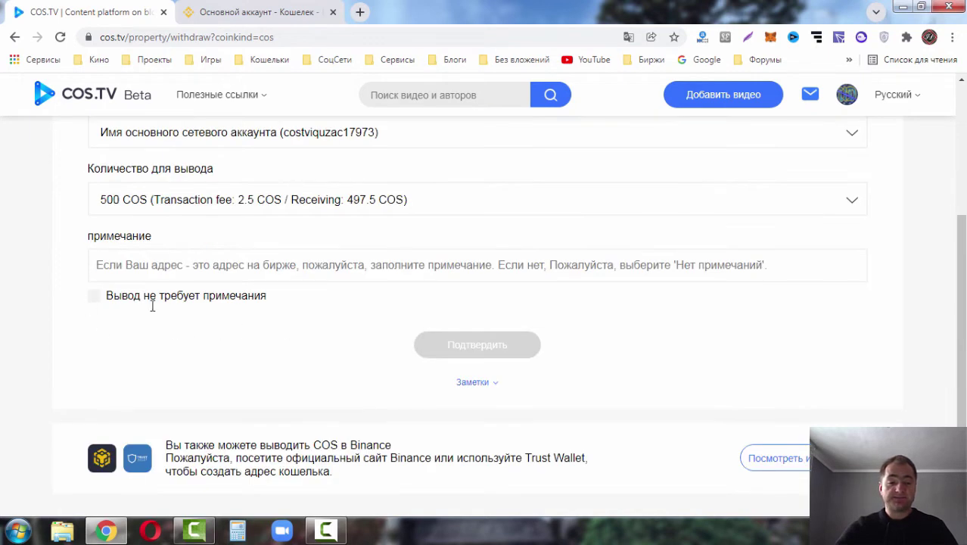
pyautogui.click(94, 297)
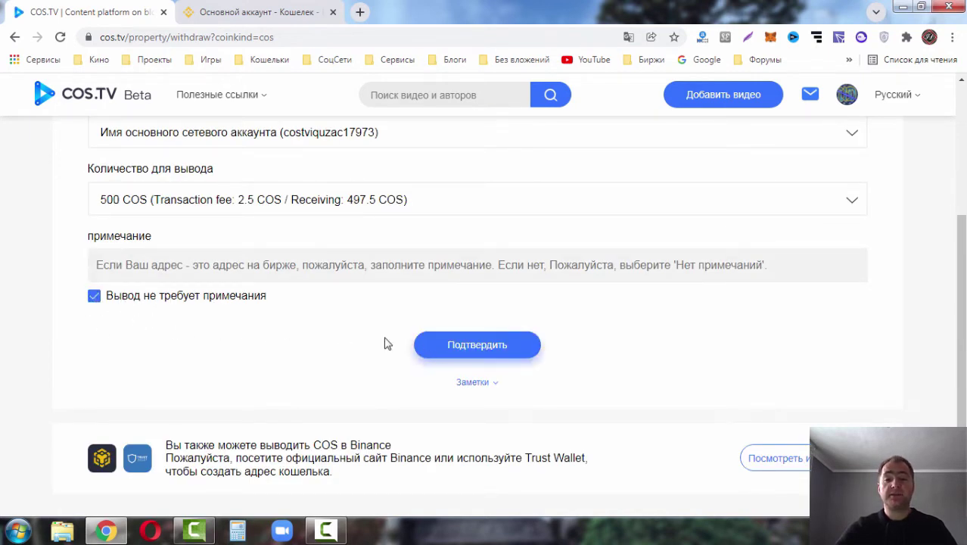
pyautogui.scroll(2, 405, 357)
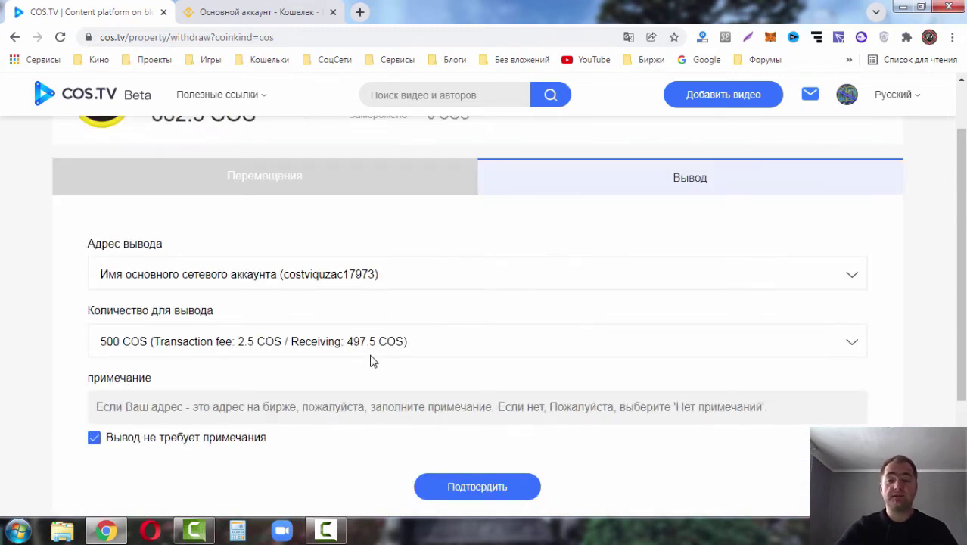
pyautogui.scroll(1, 370, 360)
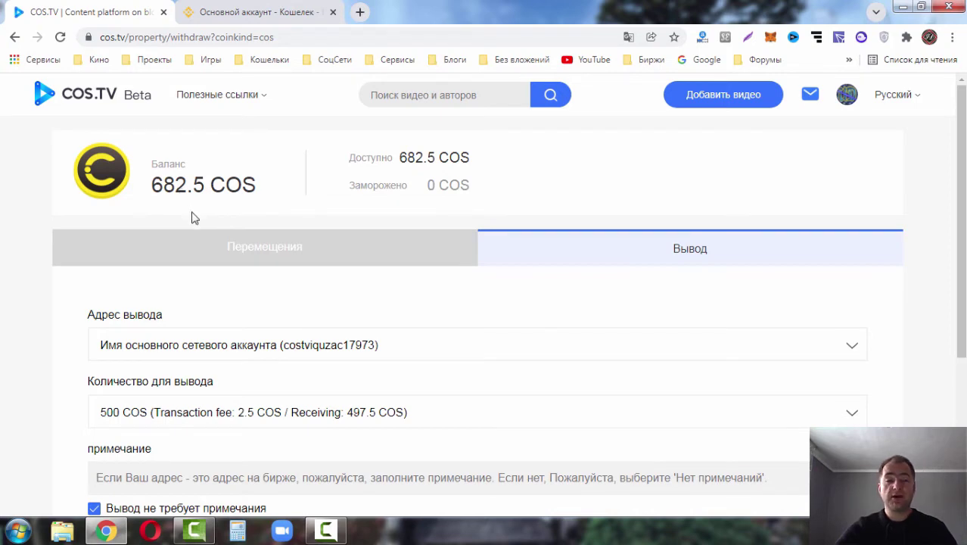
pyautogui.scroll(-1, 193, 216)
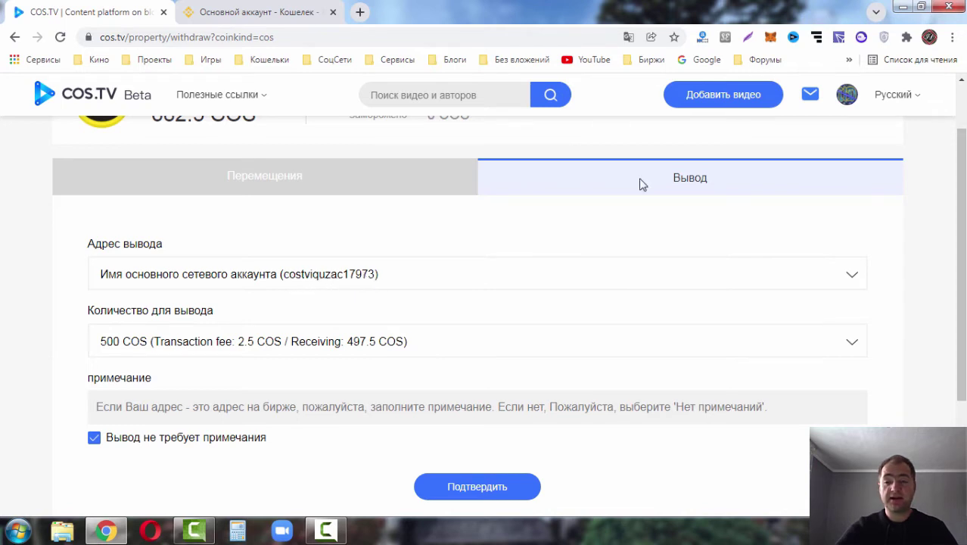
pyautogui.click(847, 97)
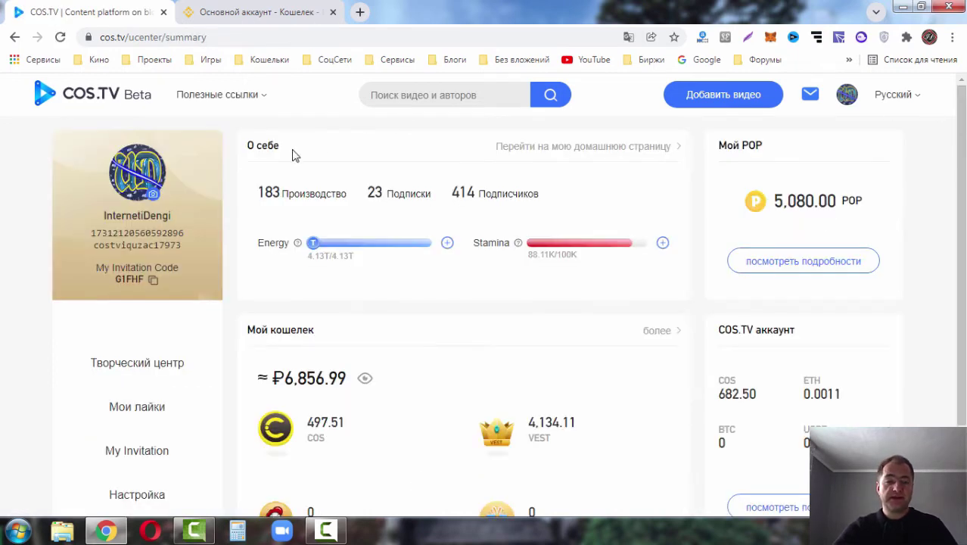
# Select the account ID in the profile card, then view the detailed COS.TV account balances
pyautogui.moveTo(93, 246); pyautogui.dragTo(147, 249)
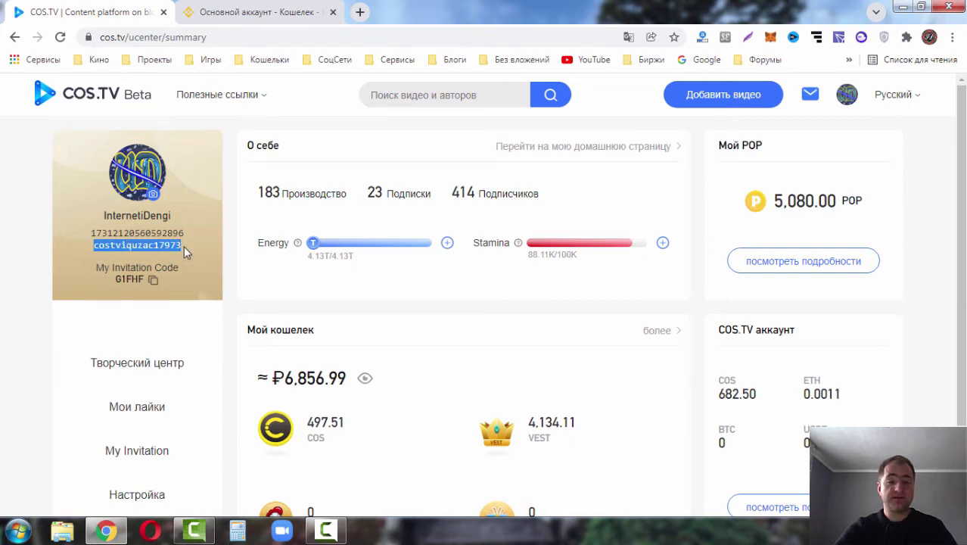
pyautogui.click(463, 300)
pyautogui.scroll(-2, 475, 308)
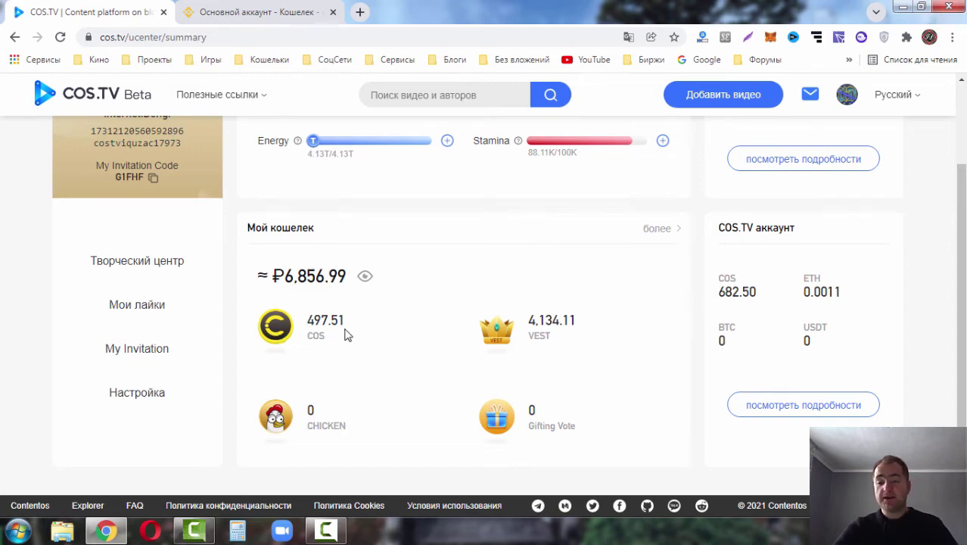
pyautogui.scroll(1, 345, 334)
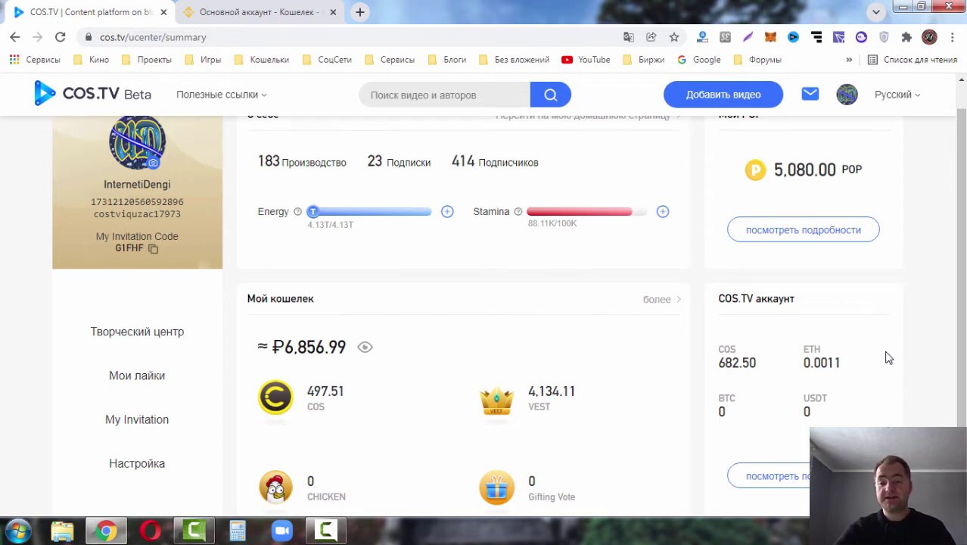
pyautogui.scroll(-1, 889, 358)
pyautogui.click(840, 405)
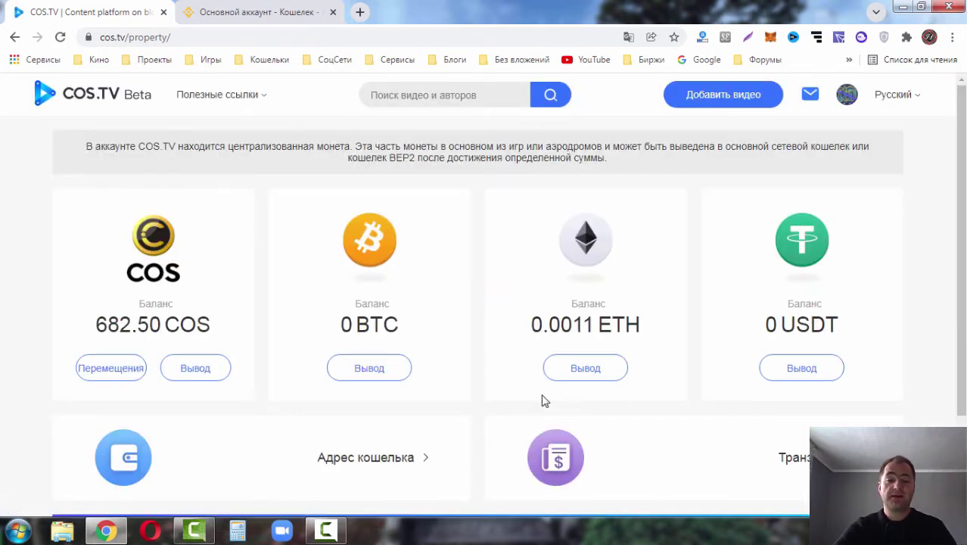
# Check the saved wallet addresses page listing one Binance address, then go to Binance's main account
pyautogui.scroll(-2, 257, 327)
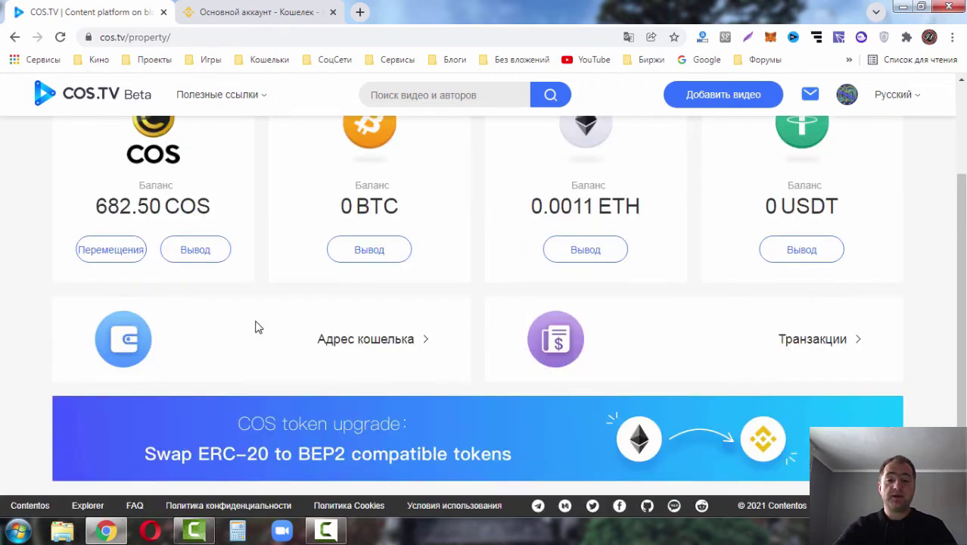
pyautogui.scroll(1, 236, 283)
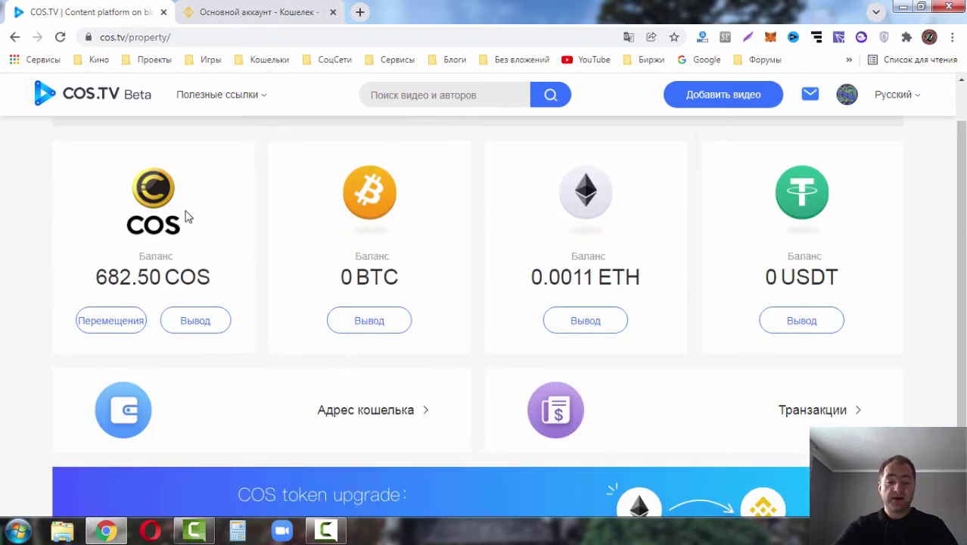
pyautogui.scroll(-1, 195, 209)
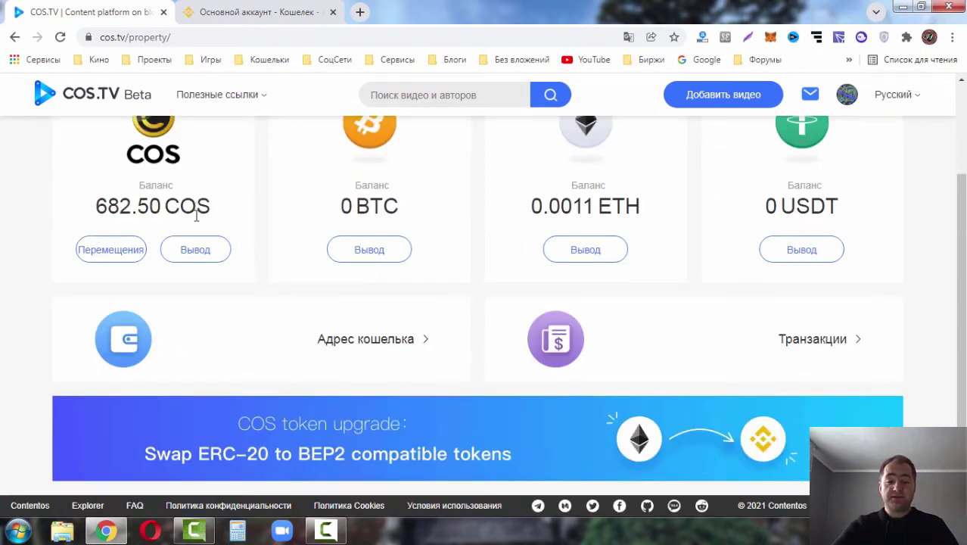
pyautogui.click(402, 342)
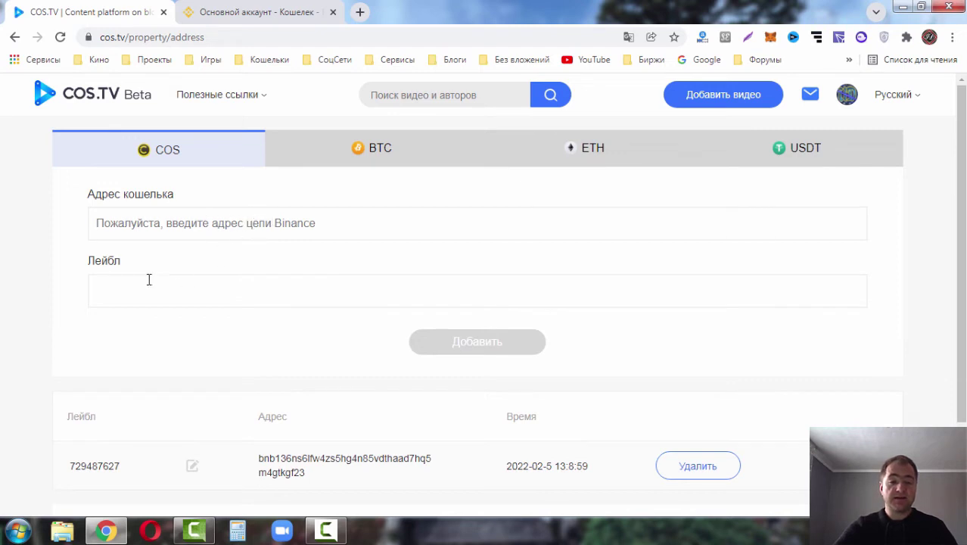
pyautogui.click(247, 9)
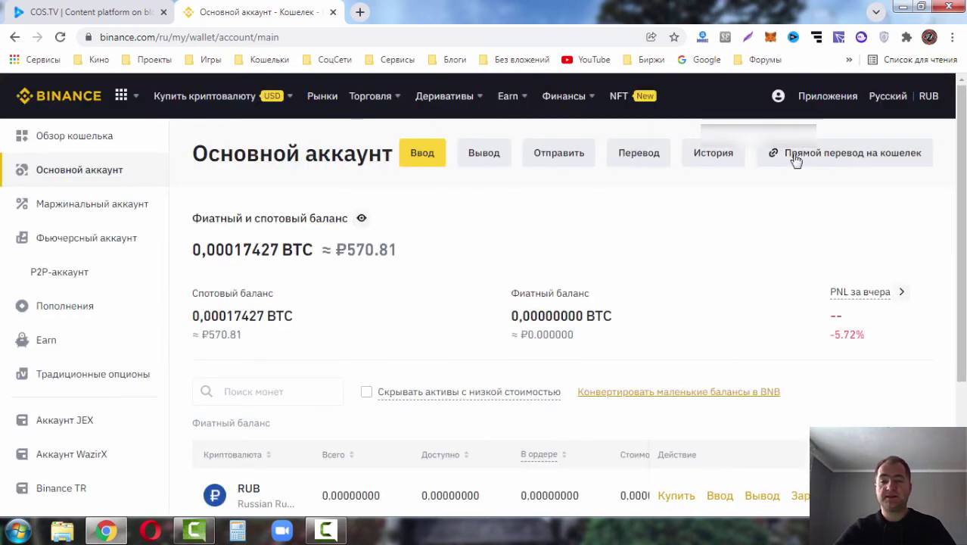
# Filter the Binance Fiat and Spot balances to COS
pyautogui.click(775, 98)
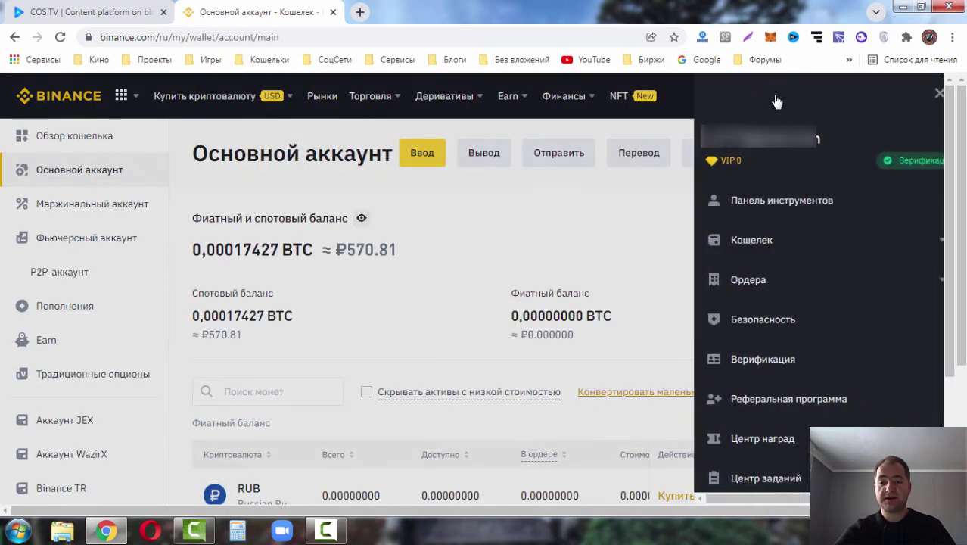
pyautogui.click(762, 243)
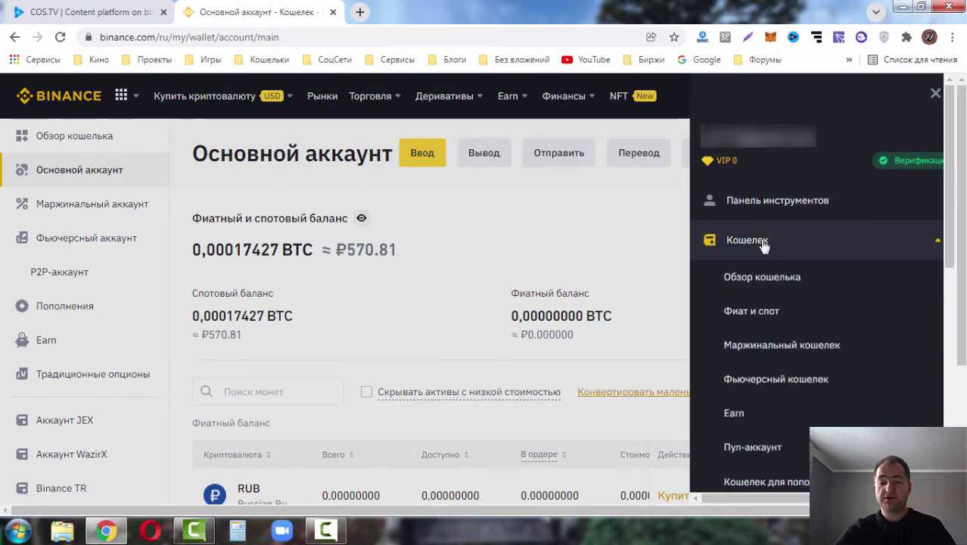
pyautogui.click(563, 212)
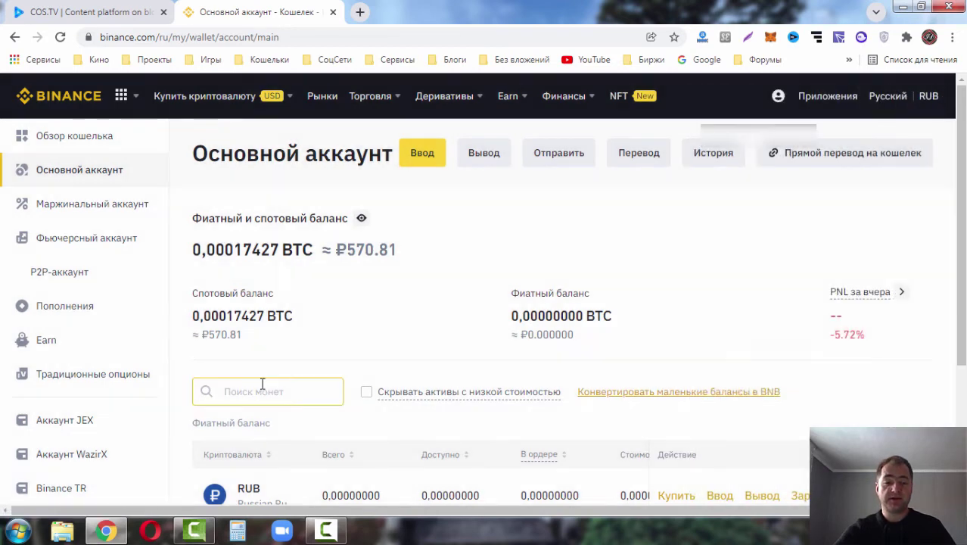
pyautogui.scroll(-2, 246, 338)
pyautogui.click(255, 249)
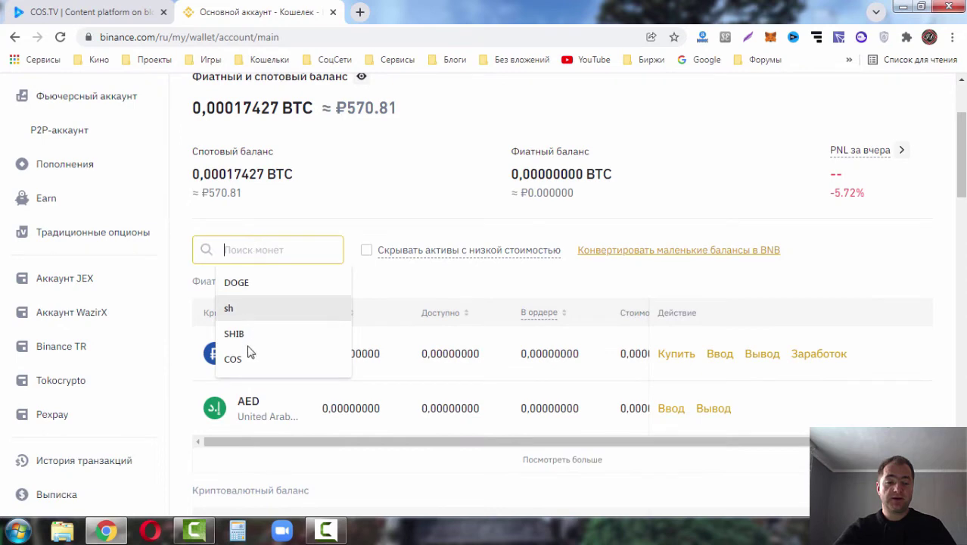
pyautogui.click(240, 363)
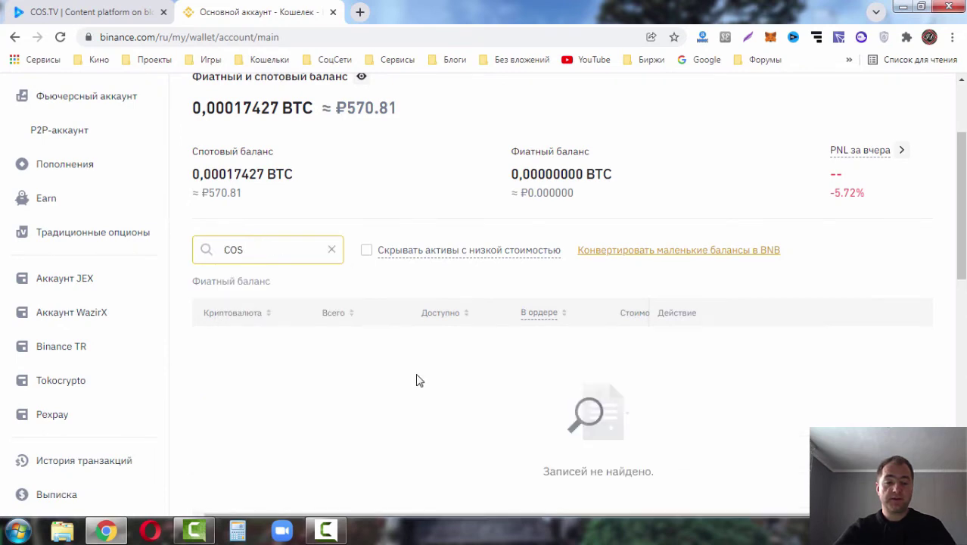
pyautogui.scroll(-6, 358, 351)
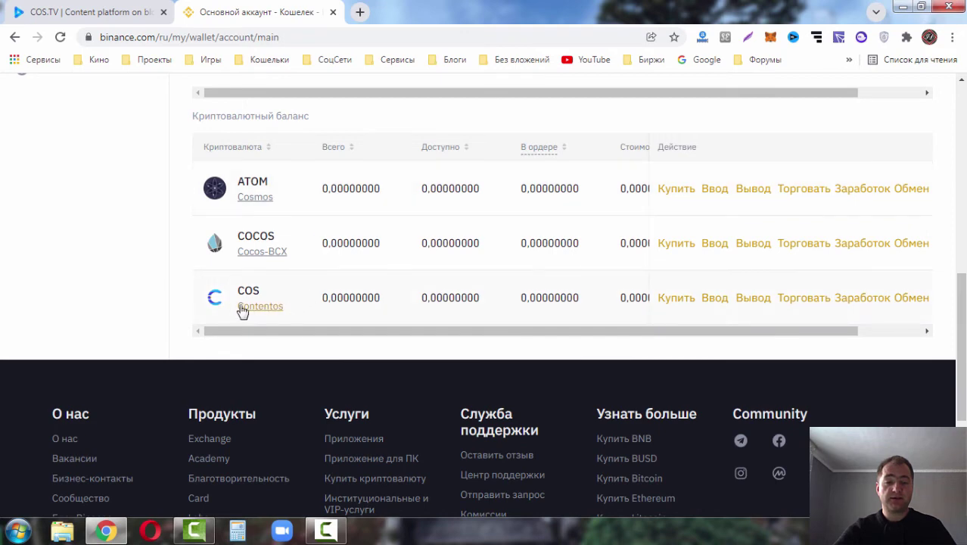
# Reveal the COS deposit address and MEMO on the BNB Binance Chain (BEP2) network
pyautogui.click(714, 298)
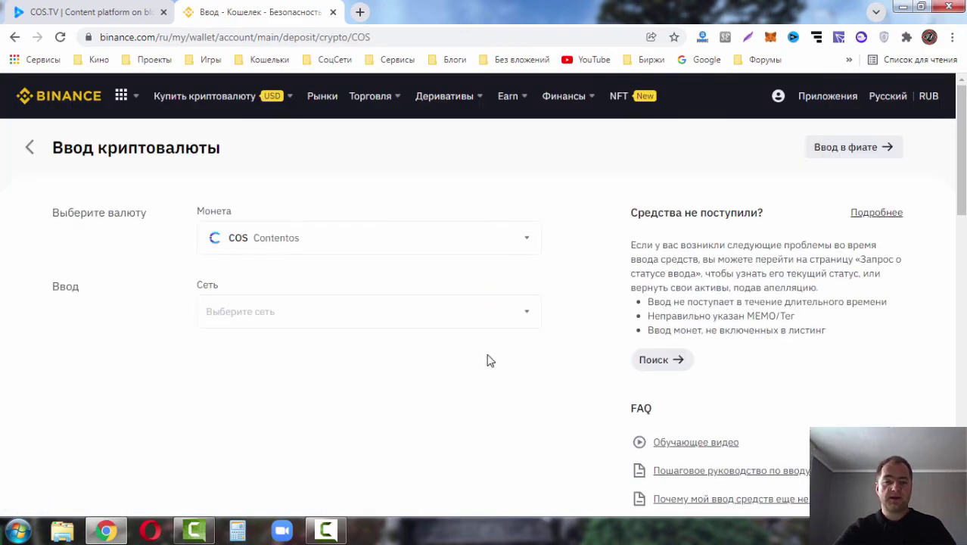
pyautogui.click(280, 314)
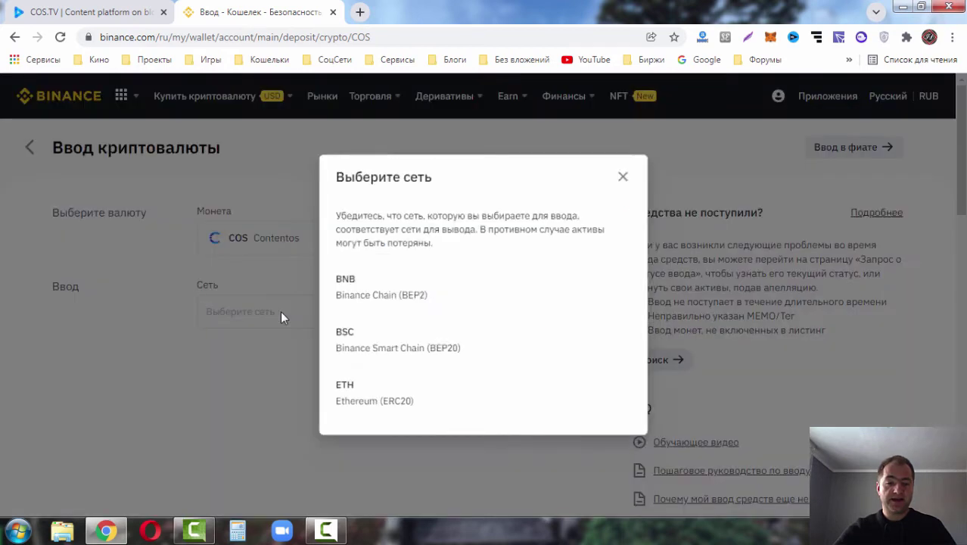
pyautogui.click(425, 302)
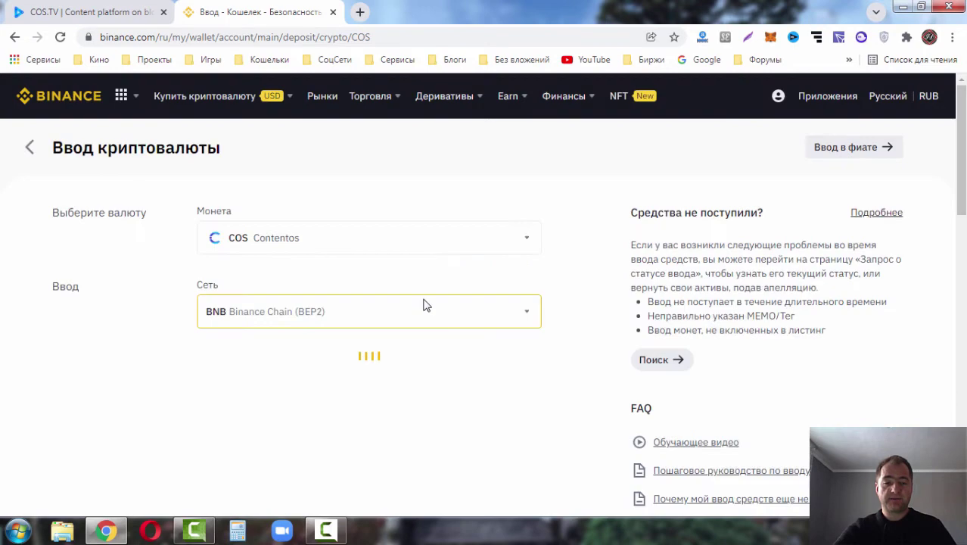
pyautogui.scroll(-2, 371, 399)
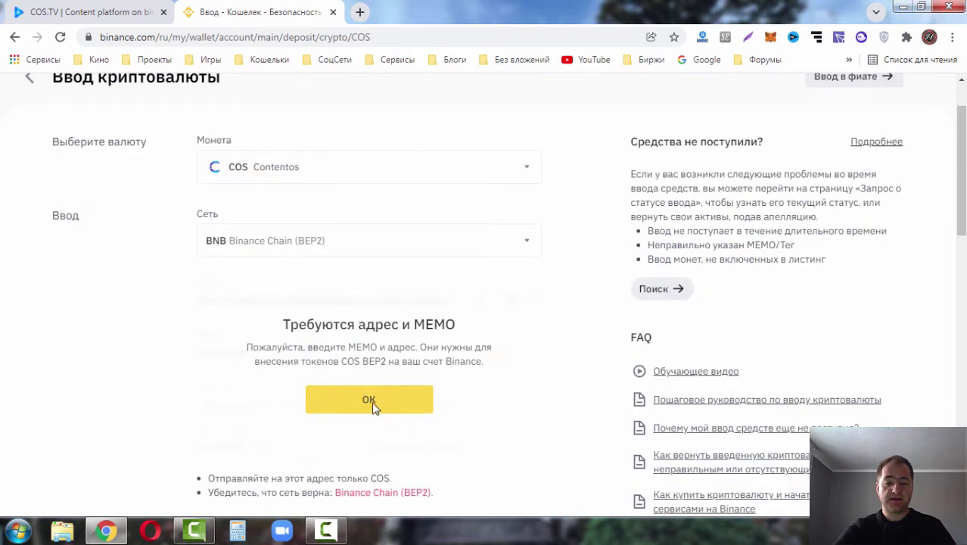
pyautogui.click(367, 329)
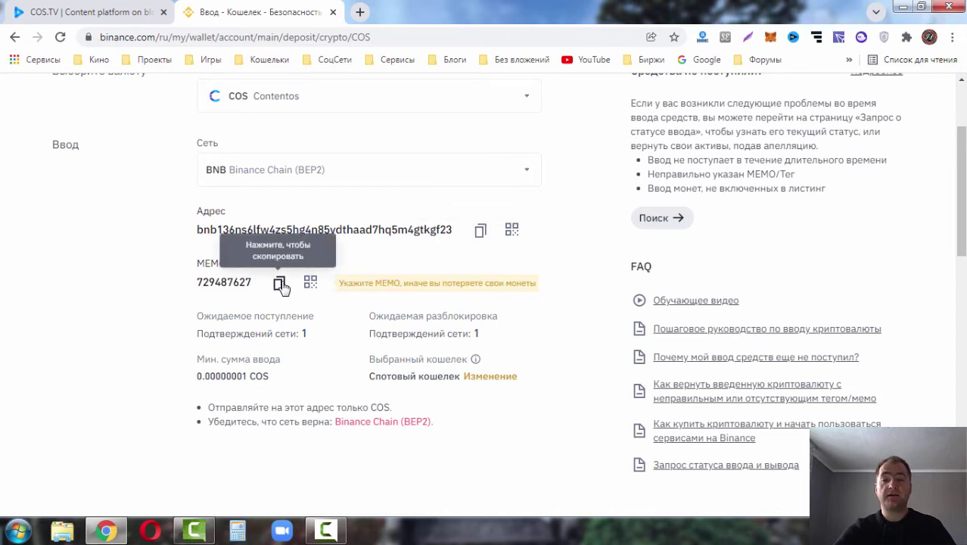
pyautogui.click(61, 14)
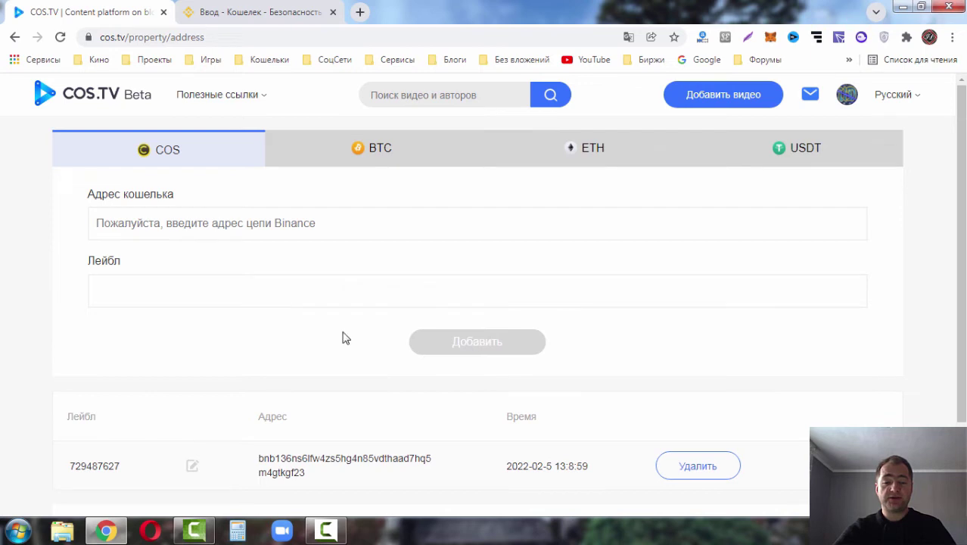
# Start a COS withdrawal from the assets page with the saved Binance address selected
pyautogui.scroll(-1, 306, 328)
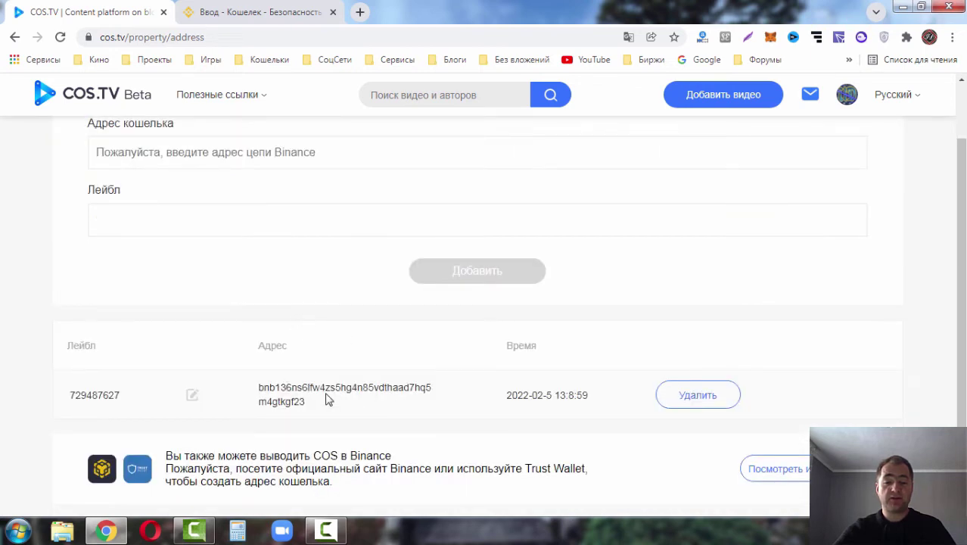
pyautogui.scroll(1, 326, 399)
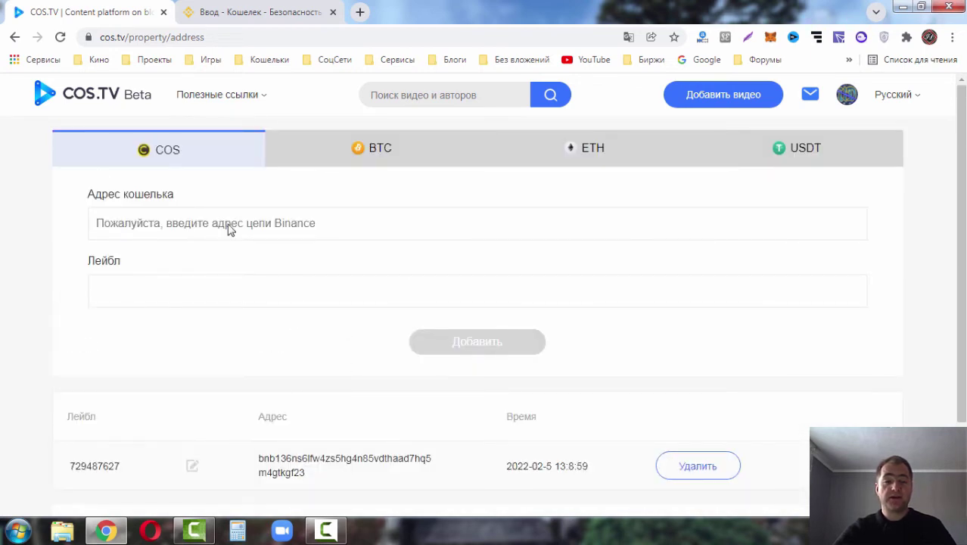
pyautogui.click(14, 36)
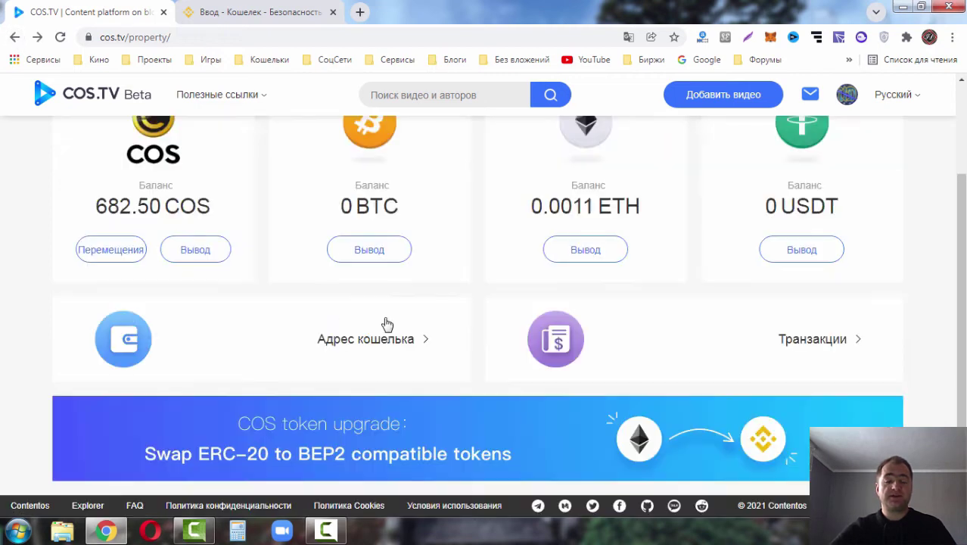
pyautogui.click(199, 251)
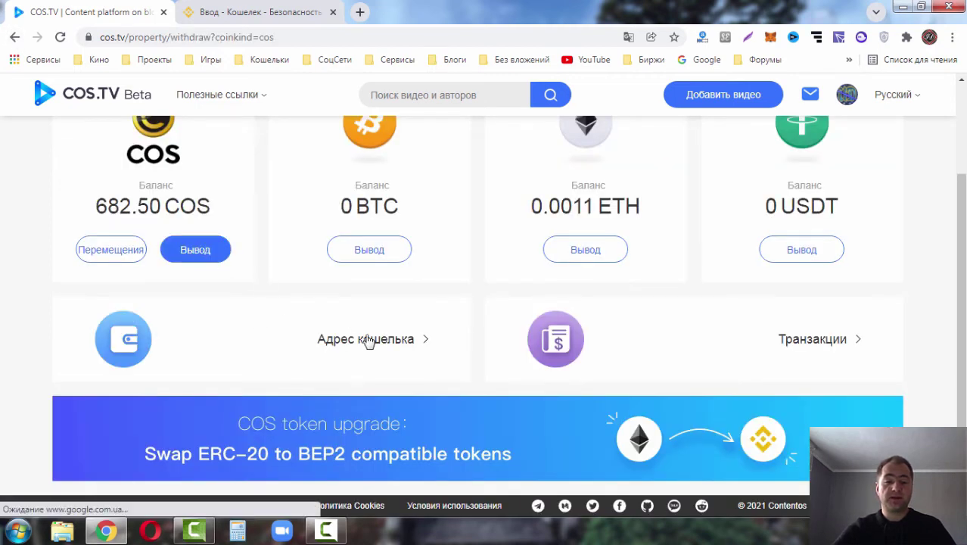
pyautogui.scroll(-1, 444, 390)
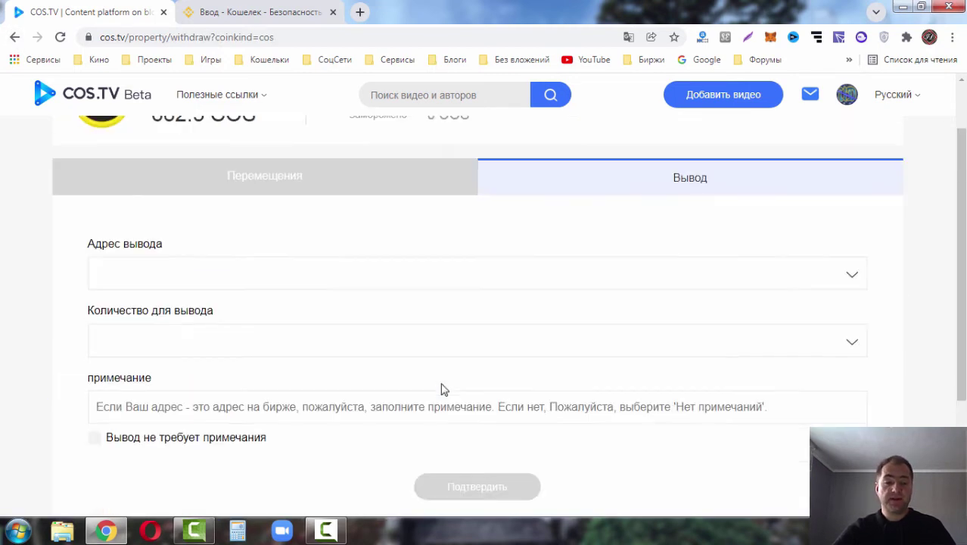
pyautogui.click(246, 280)
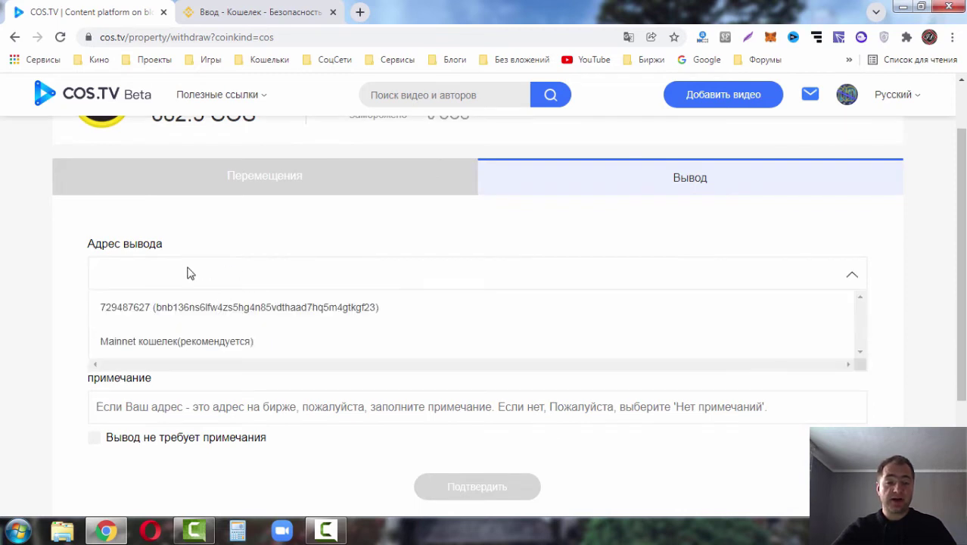
pyautogui.click(229, 313)
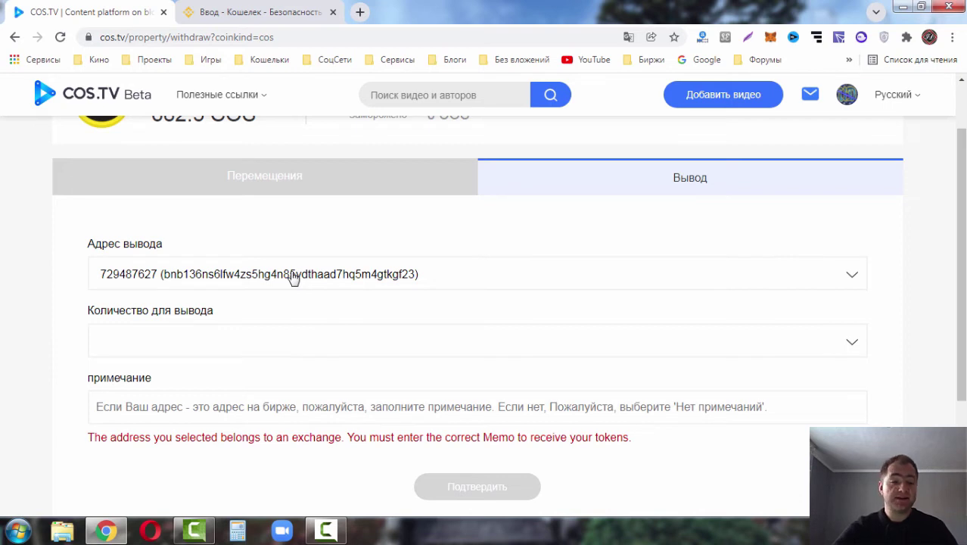
# Set the withdrawal amount to 500 COS
pyautogui.click(225, 349)
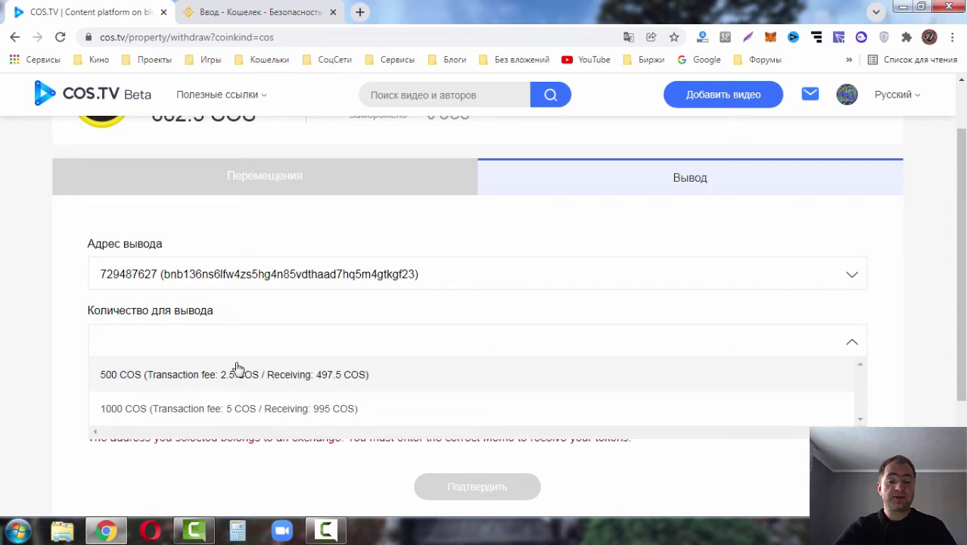
pyautogui.click(202, 382)
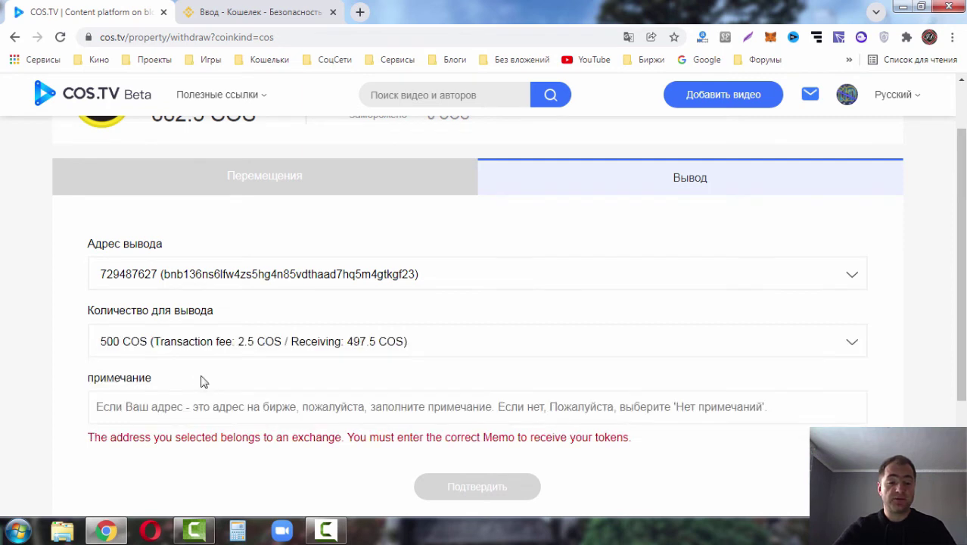
pyautogui.scroll(-1, 72, 308)
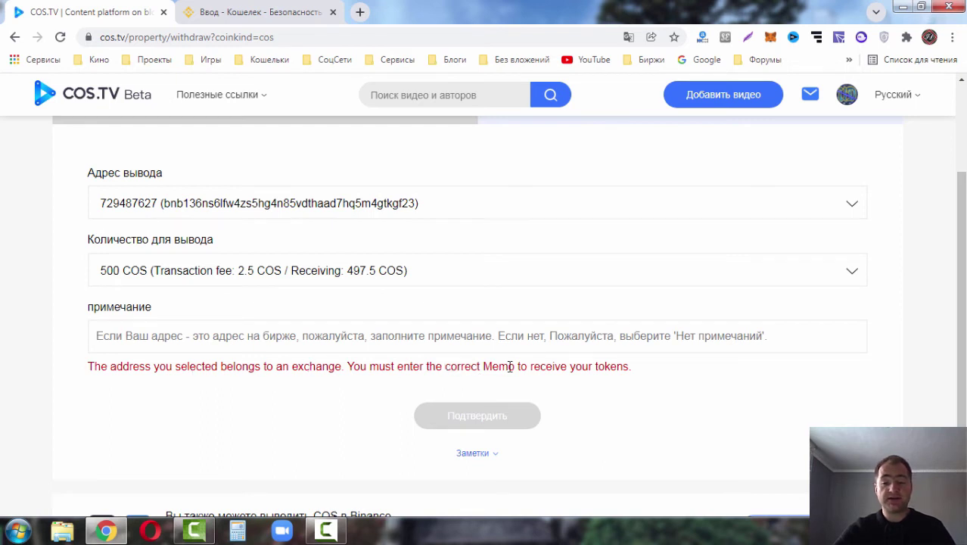
# Paste the Binance deposit memo into the memo field and submit the withdrawal for confirmation
pyautogui.click(280, 9)
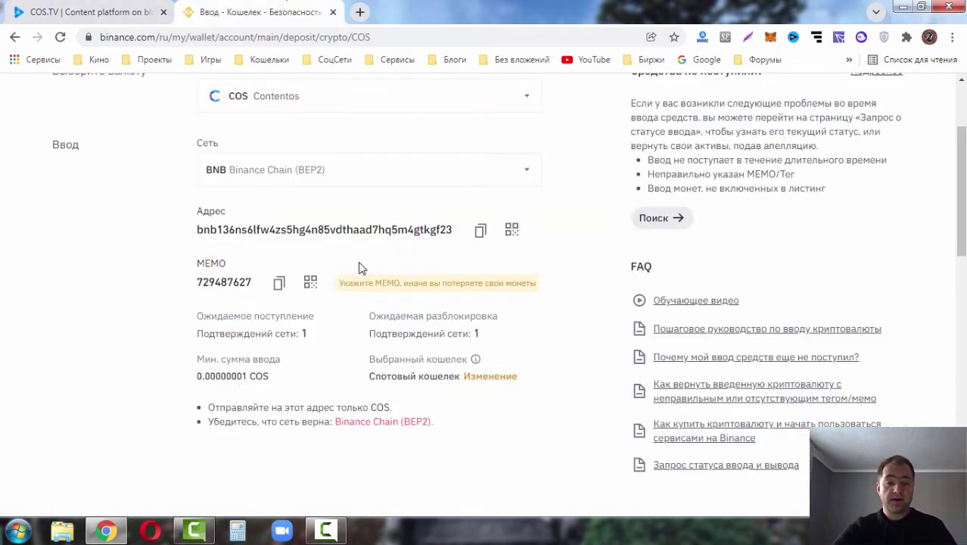
pyautogui.click(278, 282)
pyautogui.hotkey('ctrl', 'shift', 'Tab')
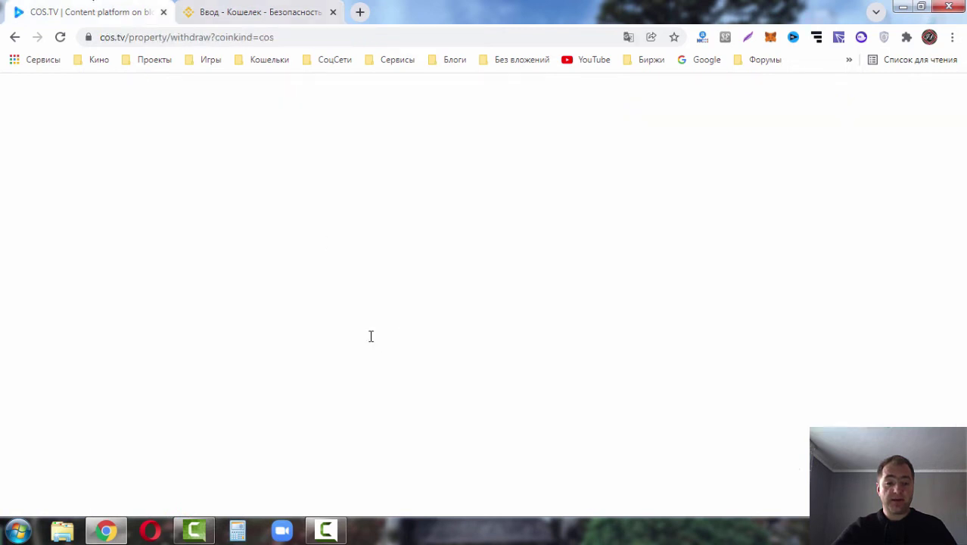
pyautogui.click(235, 337)
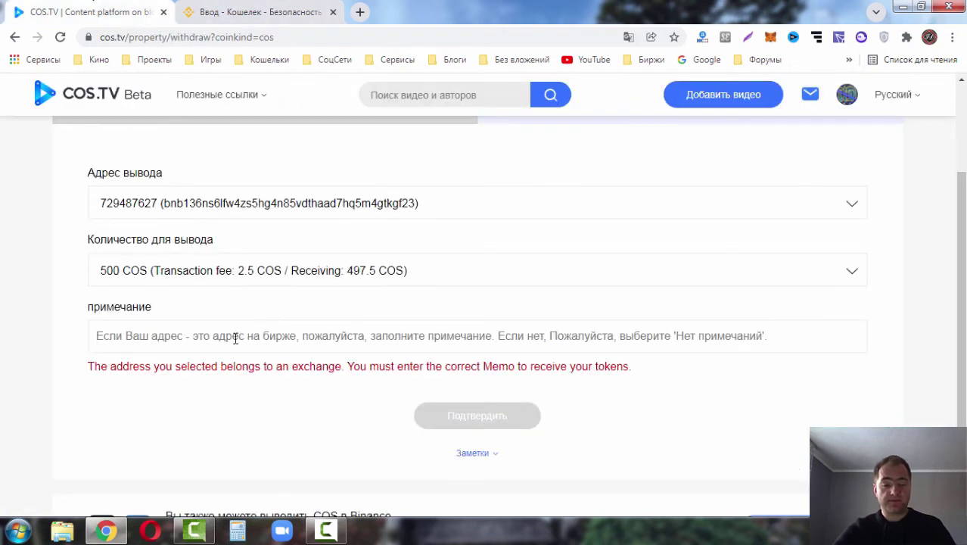
pyautogui.hotkey('ctrl', 'v')
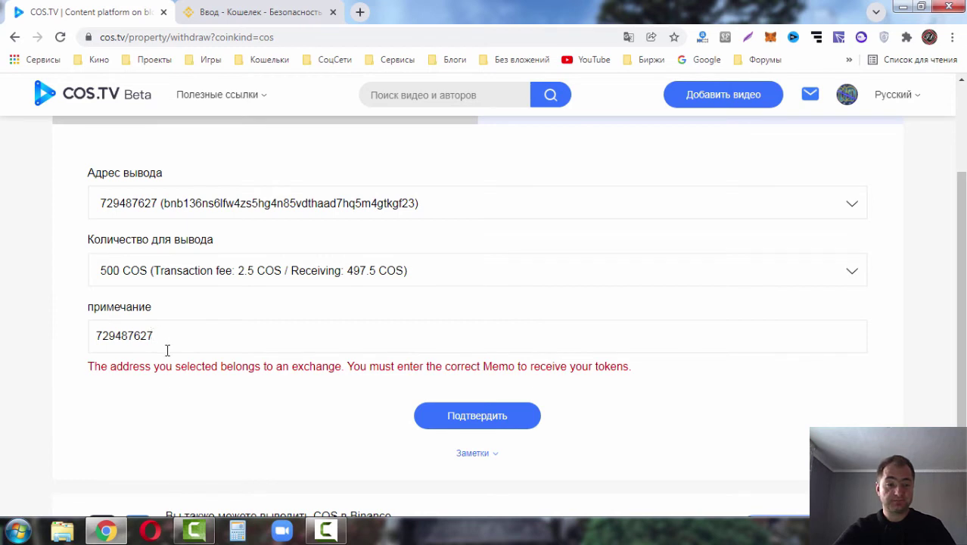
pyautogui.scroll(-1, 98, 301)
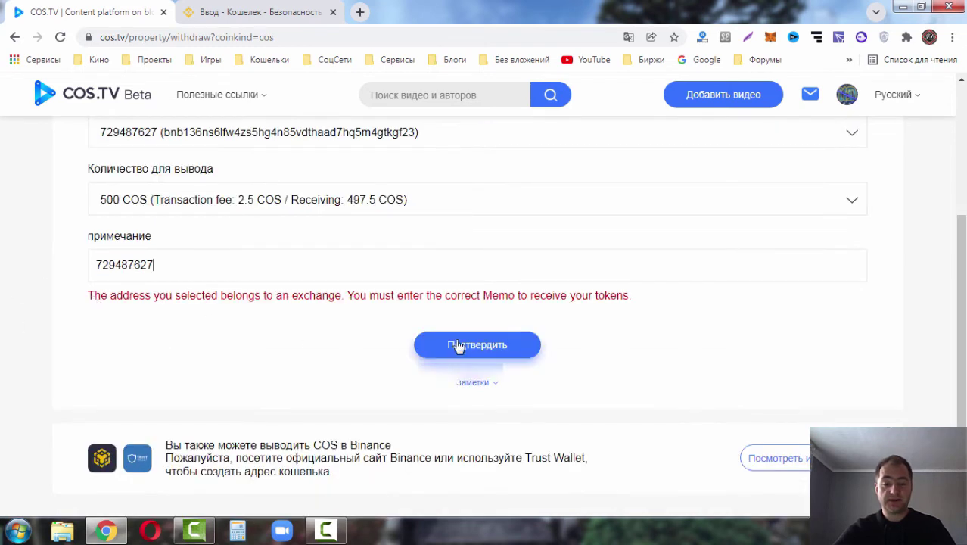
pyautogui.click(458, 345)
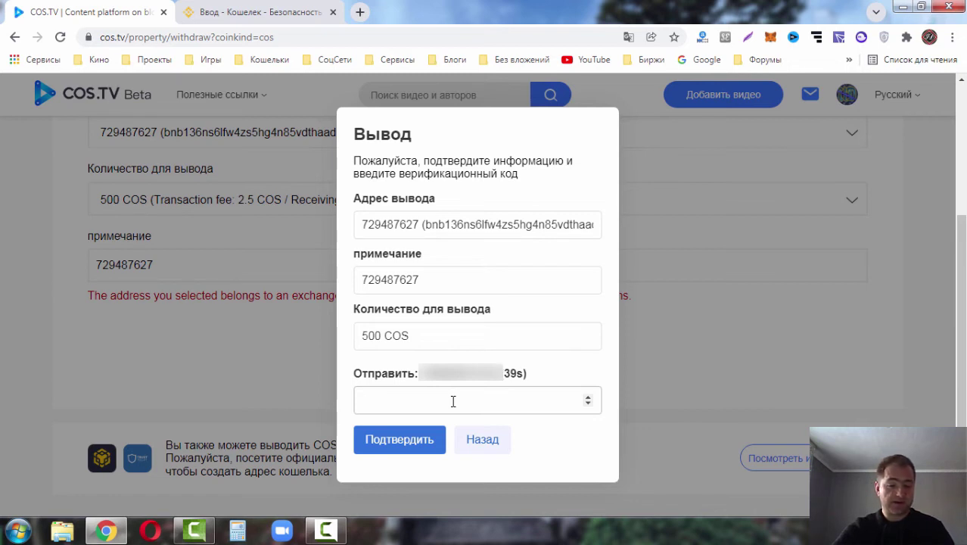
# Enter the emailed verification code and confirm the 500 COS withdrawal to Binance
pyautogui.click(442, 399)
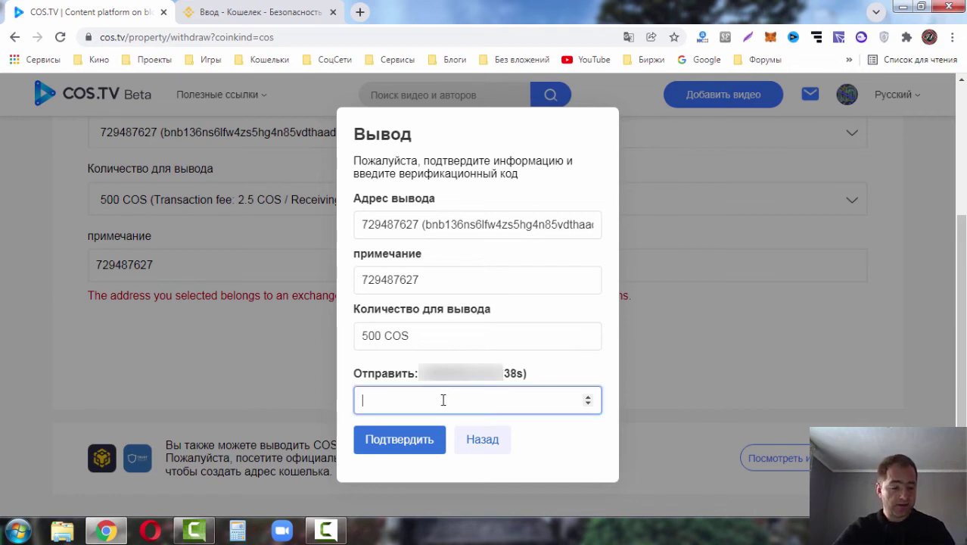
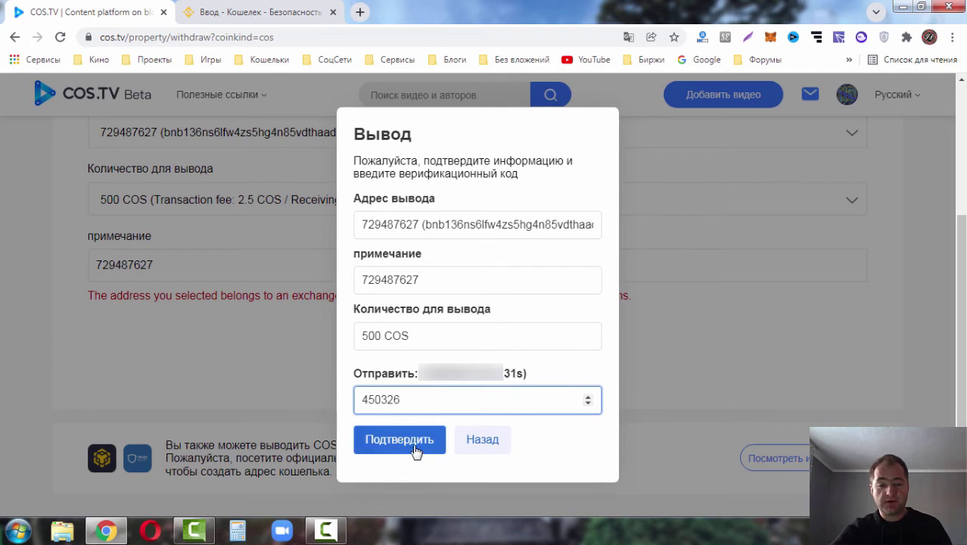
pyautogui.click(416, 450)
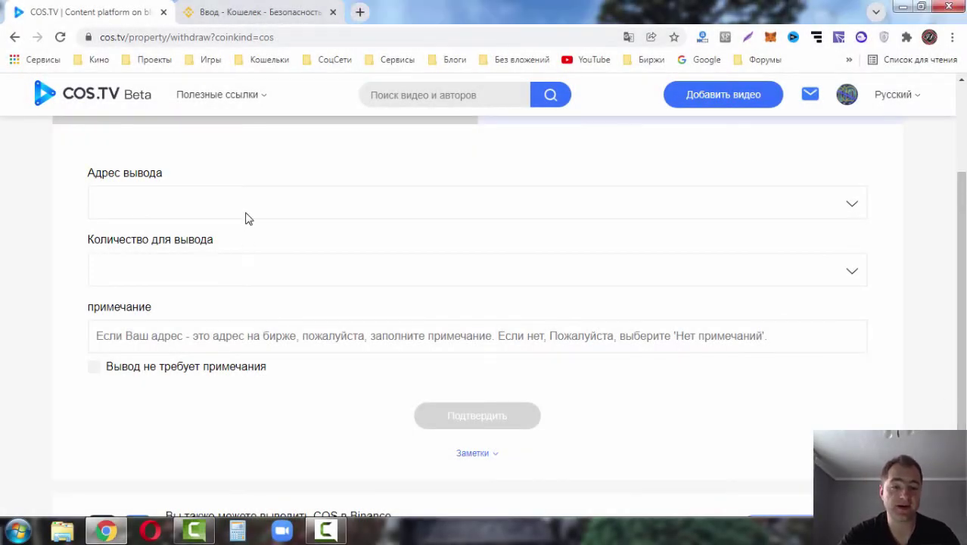
# Choose the saved Binance exchange address and 500 COS as the withdrawal amount
pyautogui.click(250, 214)
pyautogui.click(235, 240)
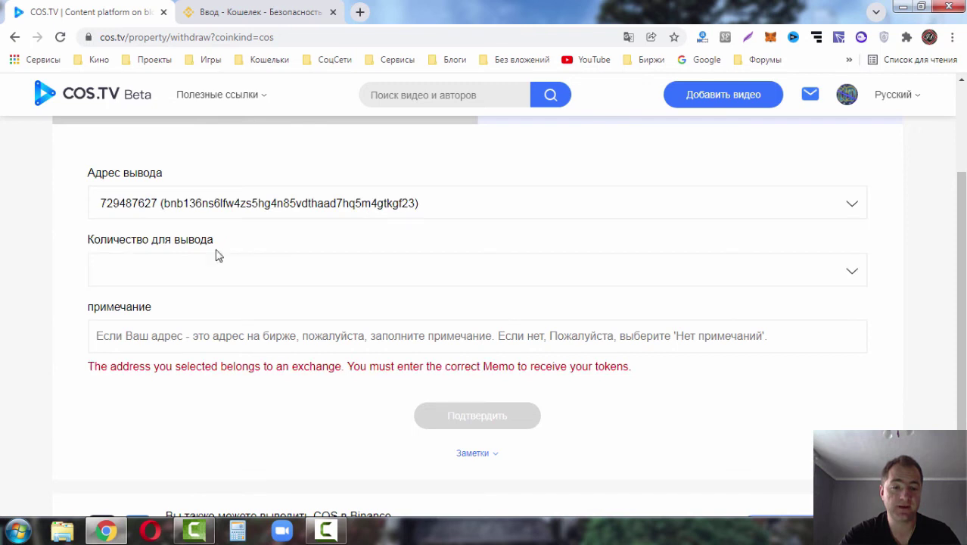
pyautogui.click(166, 280)
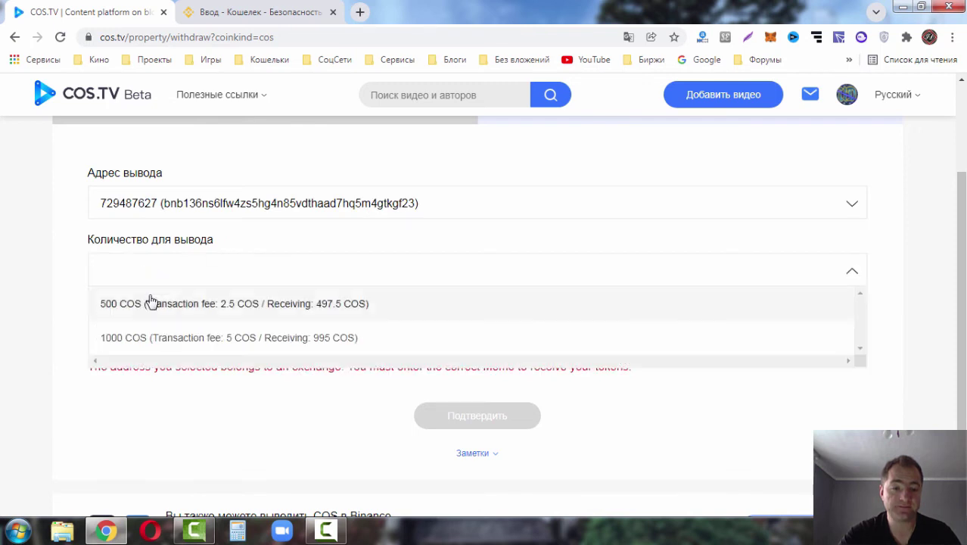
pyautogui.click(148, 303)
# Paste the Binance deposit memo into the memo field and resubmit the withdrawal for confirmation
pyautogui.click(227, 11)
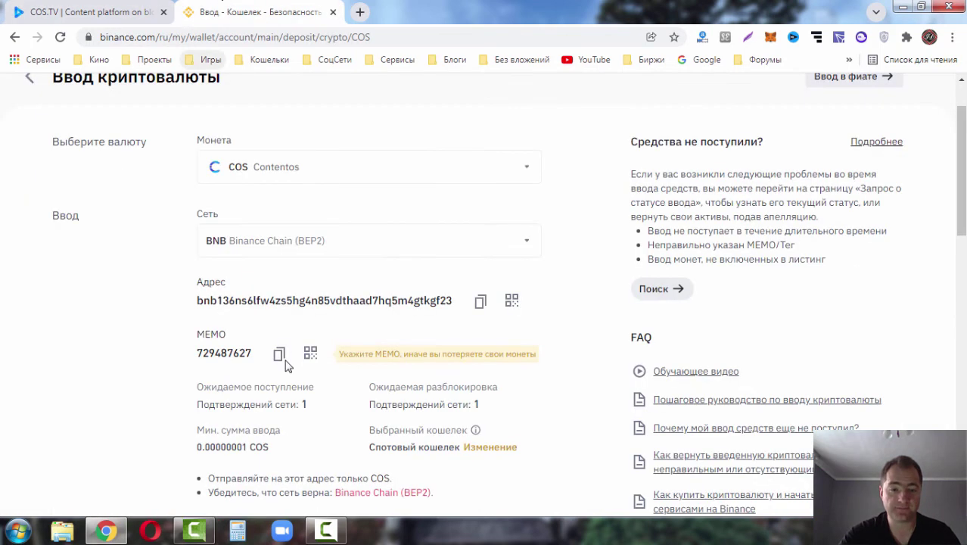
pyautogui.click(278, 353)
pyautogui.hotkey('ctrl', 'Tab')
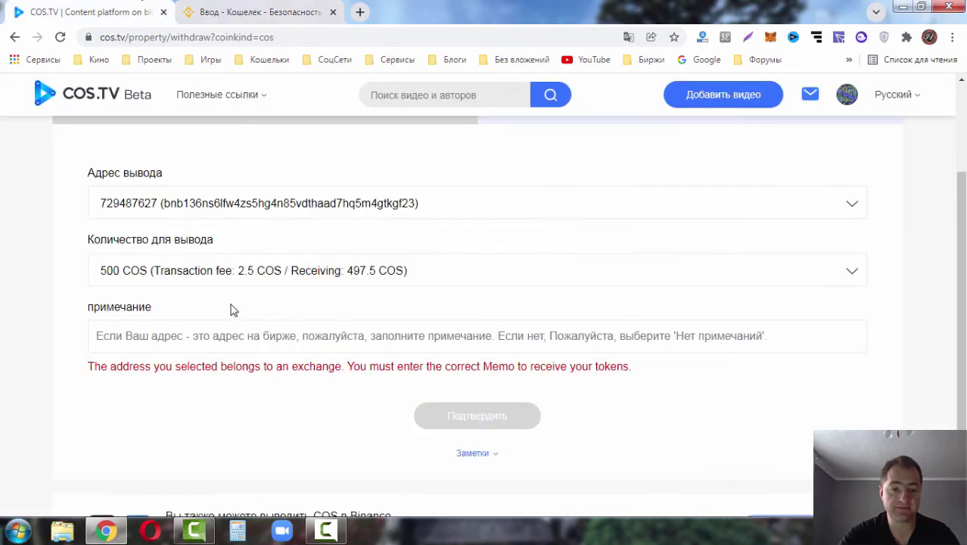
pyautogui.click(190, 338)
pyautogui.hotkey('ctrl', 'v')
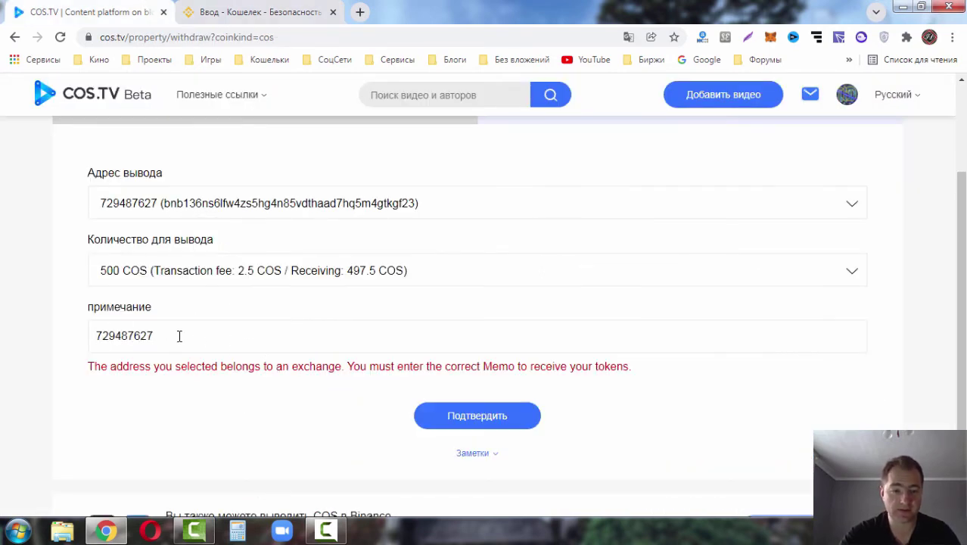
pyautogui.click(253, 9)
pyautogui.click(76, 4)
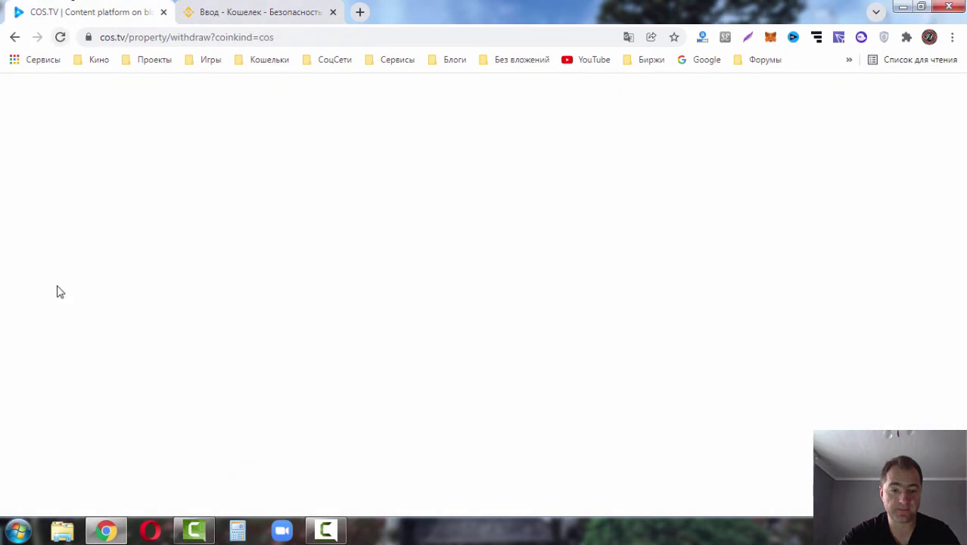
pyautogui.click(464, 418)
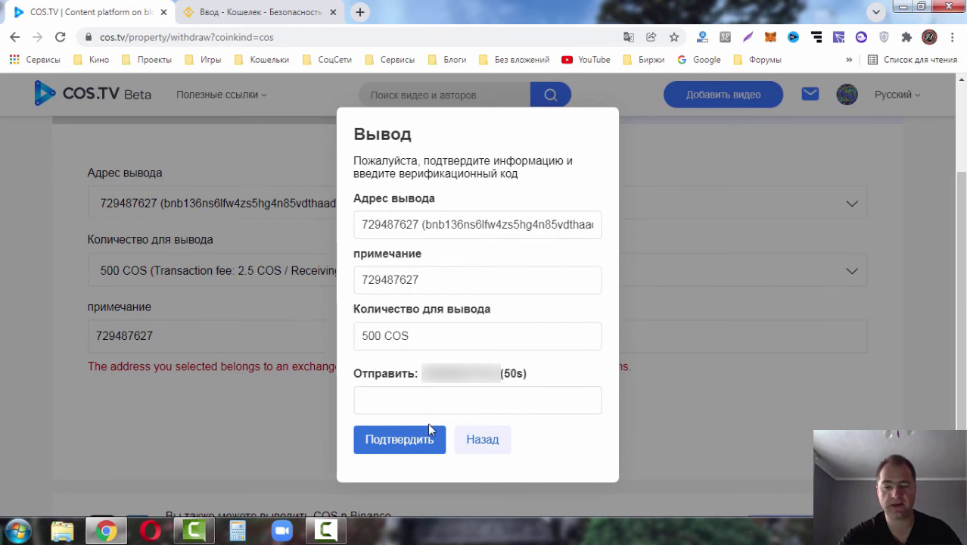
# Enter the new verification code and confirm the 500 COS withdrawal to Binance
pyautogui.click(394, 405)
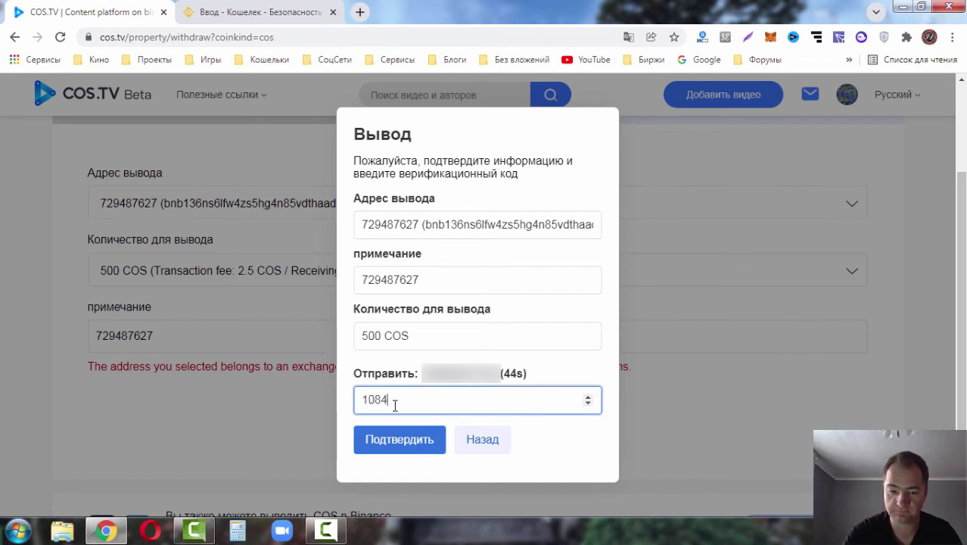
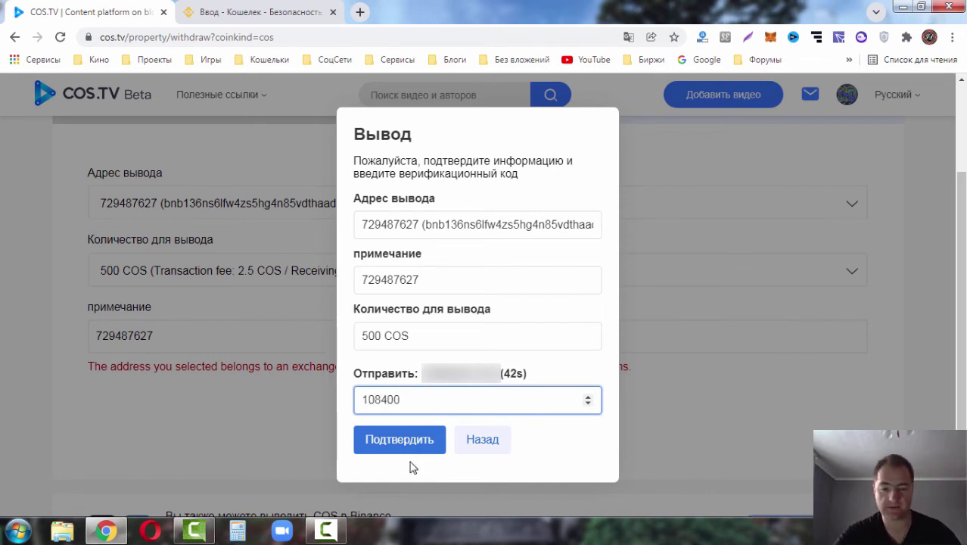
pyautogui.click(416, 445)
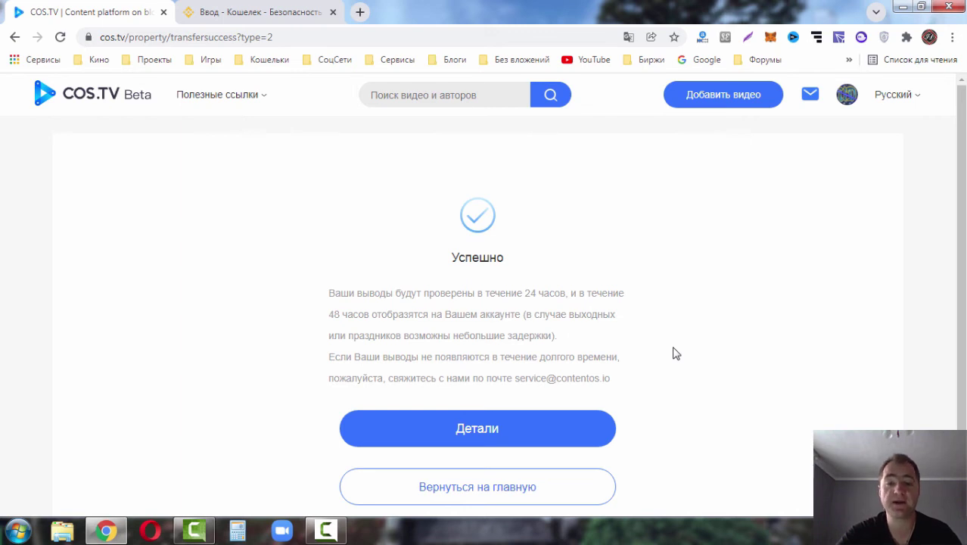
# Open Детали to view the COS transaction list and scroll through it
pyautogui.click(481, 432)
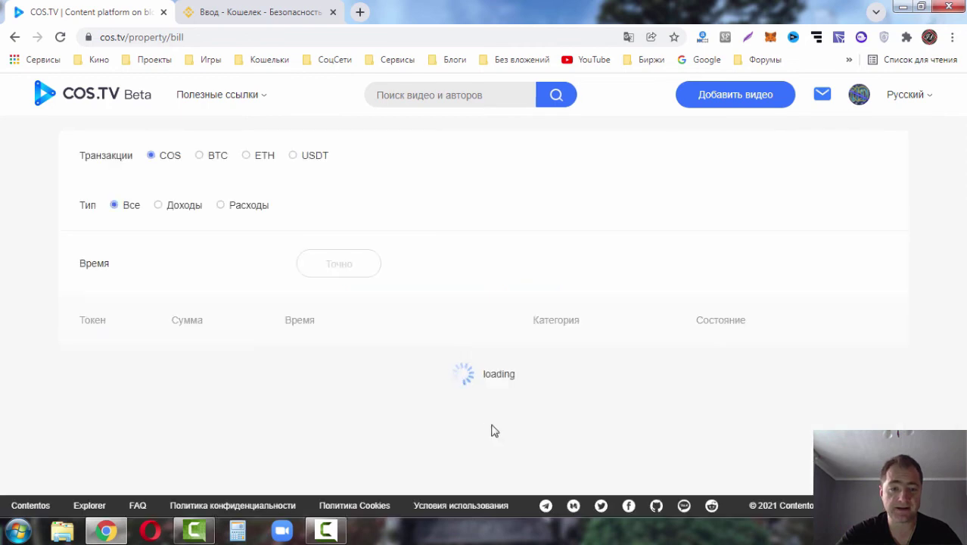
pyautogui.scroll(-2, 457, 378)
pyautogui.scroll(1, 454, 377)
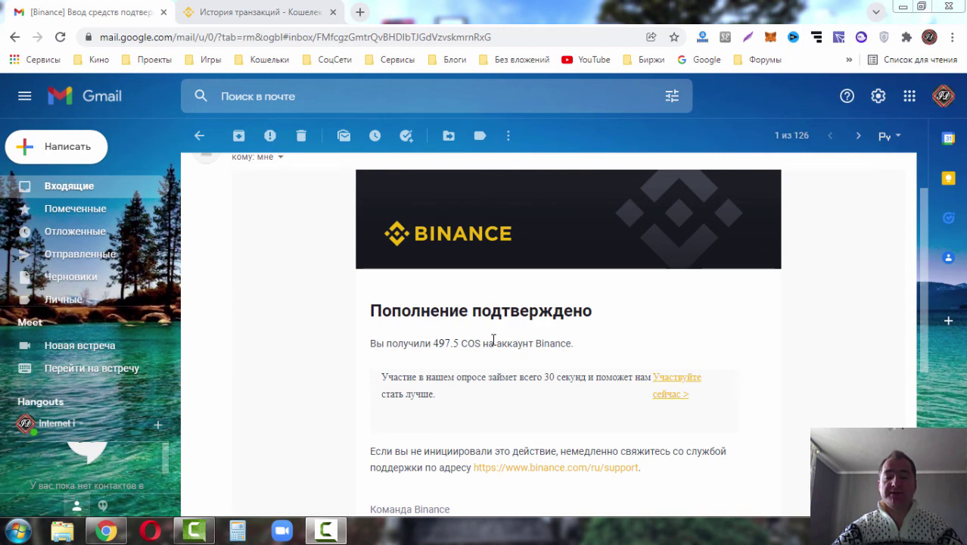
pyautogui.moveTo(425, 345); pyautogui.dragTo(538, 346)
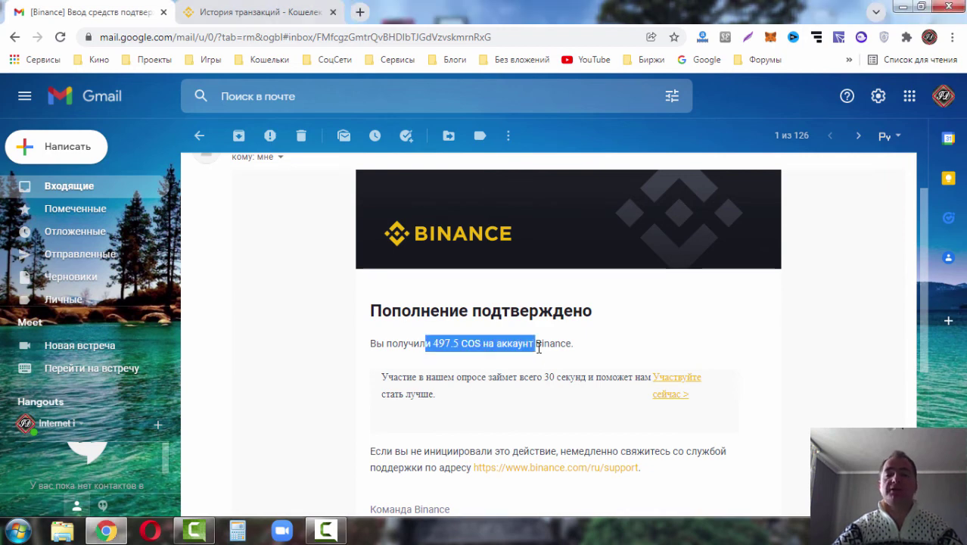
pyautogui.click(250, 10)
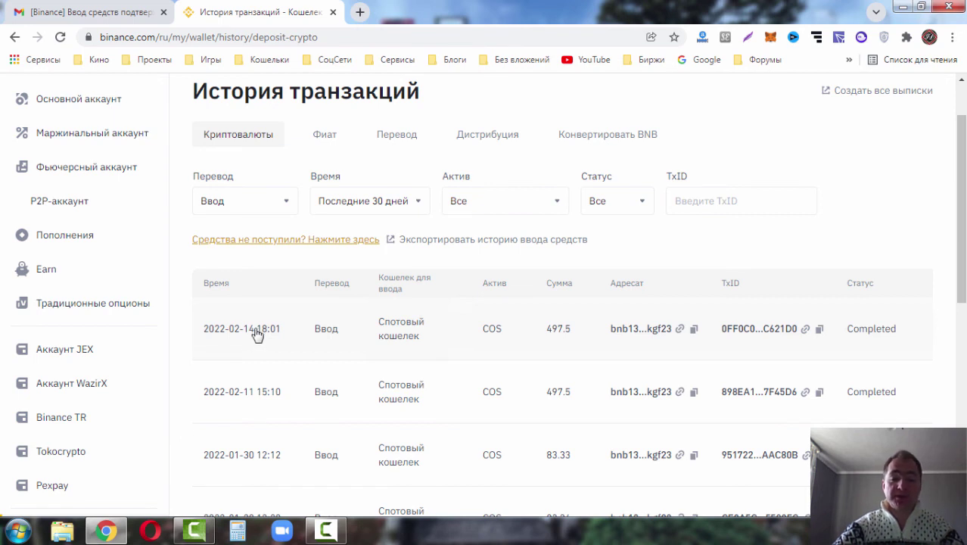
pyautogui.click(509, 336)
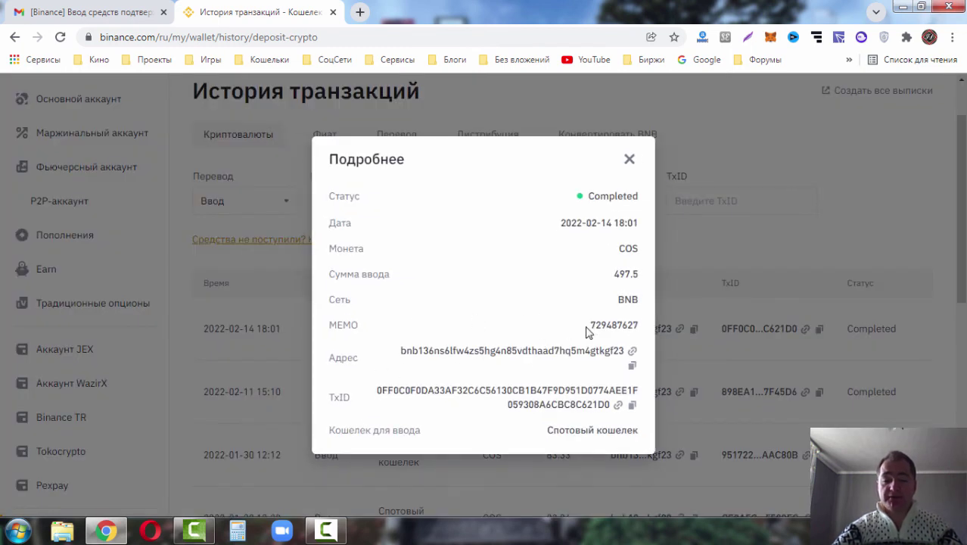
pyautogui.moveTo(589, 325); pyautogui.dragTo(635, 324)
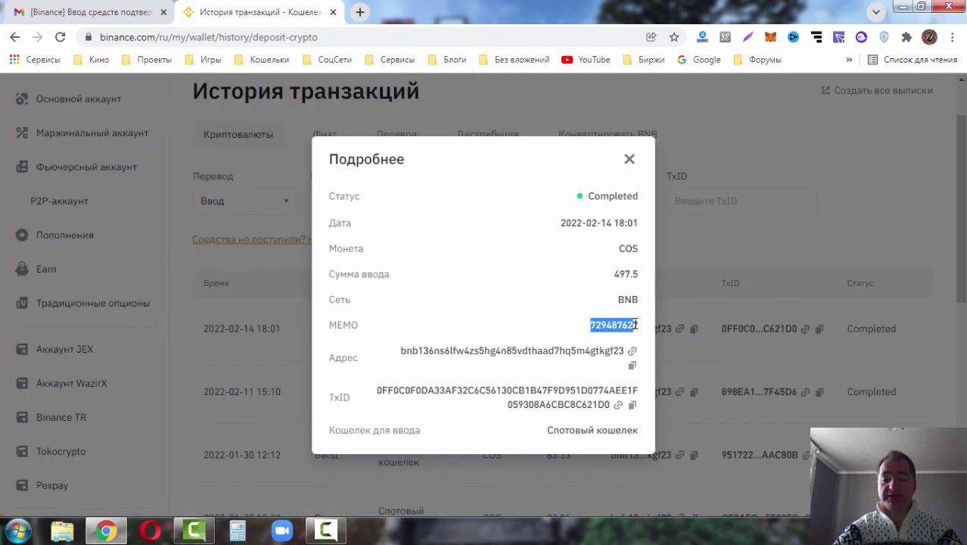